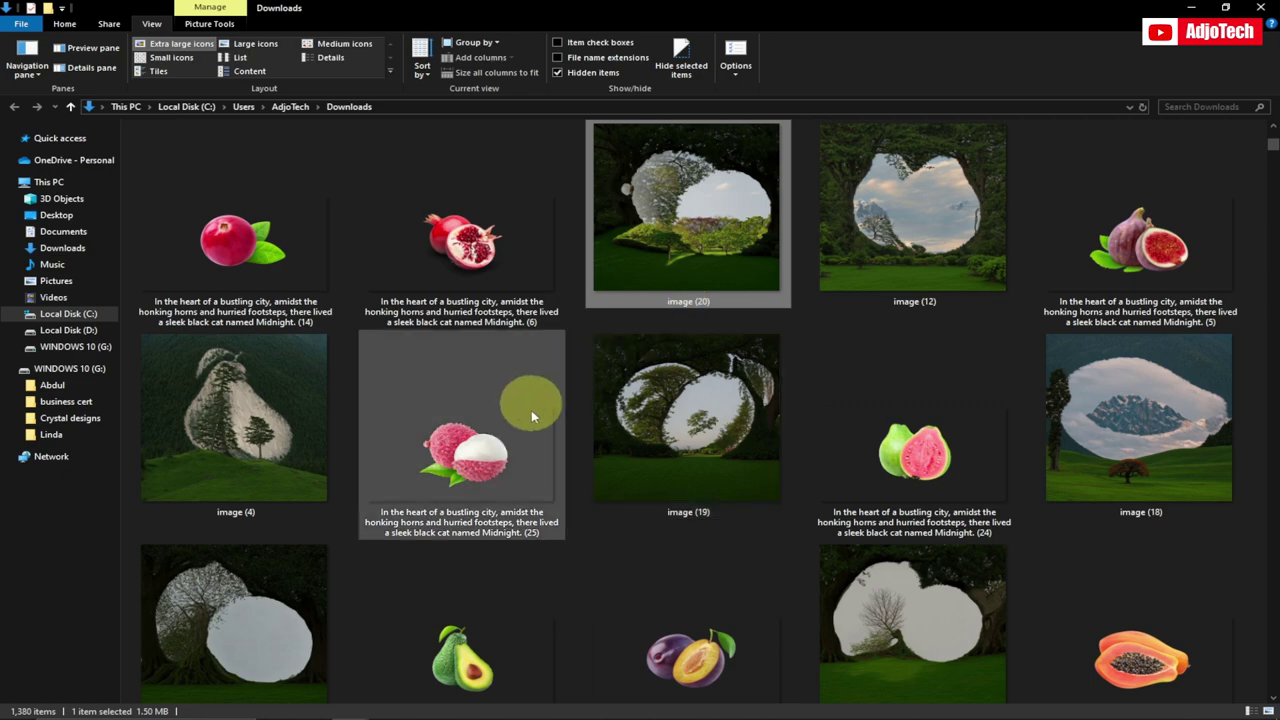
View the pear-shaped landscape image (4) and the avocado picture enlarged, then close the viewer
double_click(260, 447)
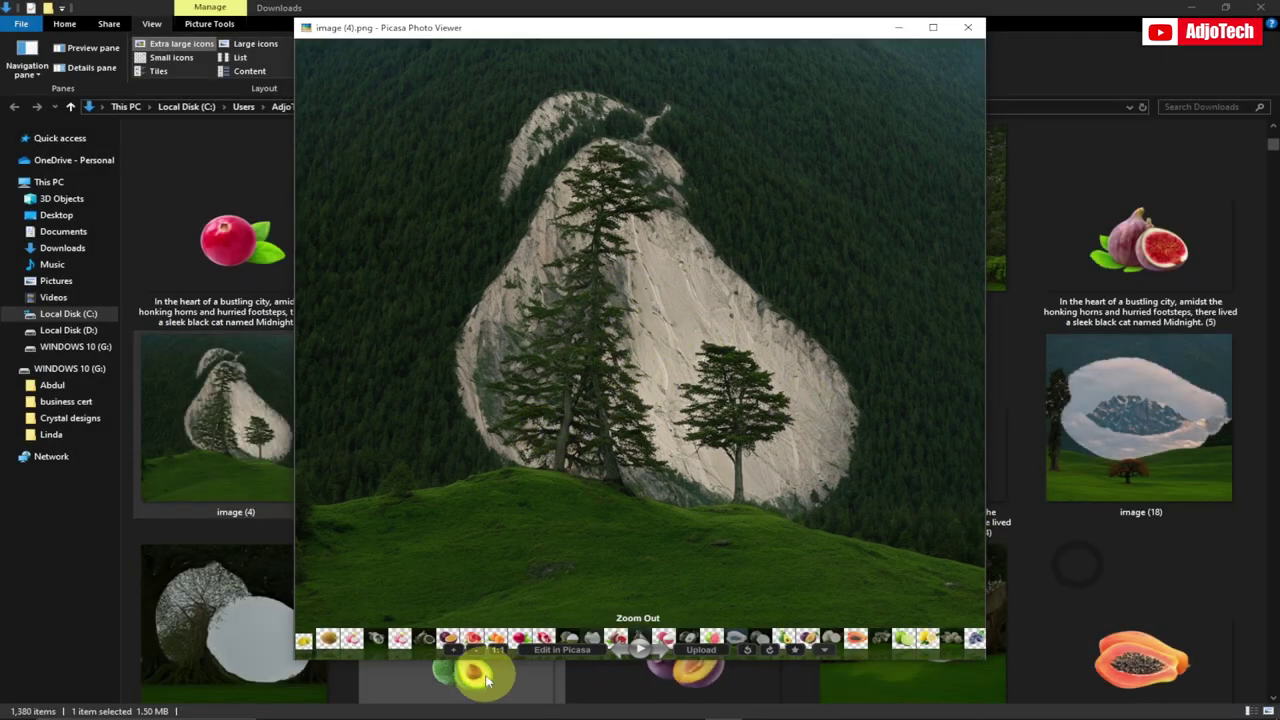
double_click(474, 680)
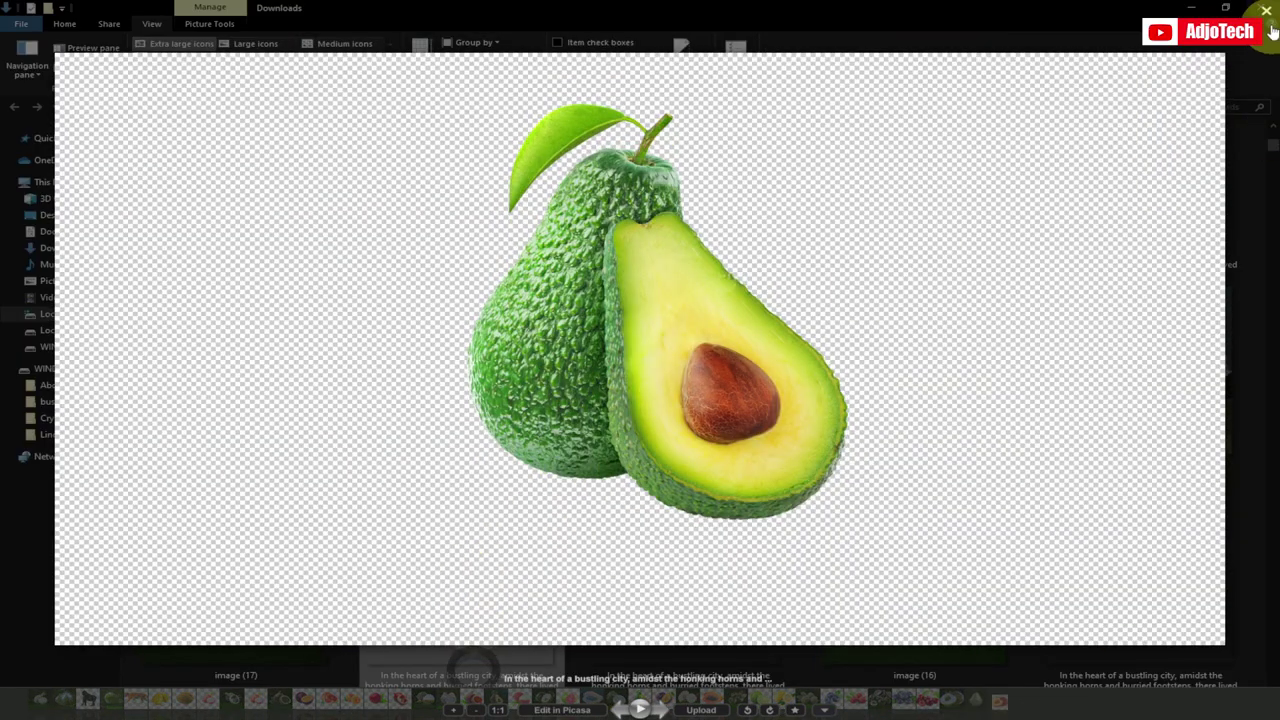
left_click(1267, 12)
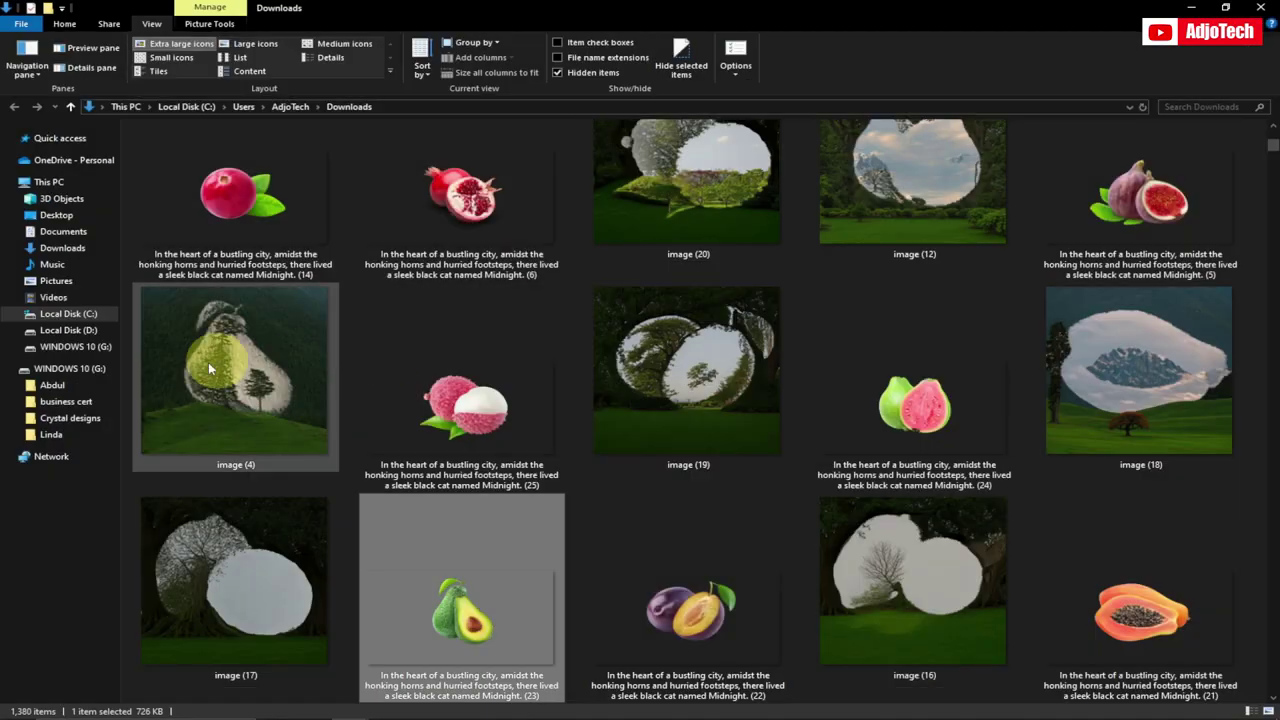
Open the garden image (20) full size, scroll through the pictures, then close the photo viewer
scroll(676, 218, "up", 1)
double_click(676, 218)
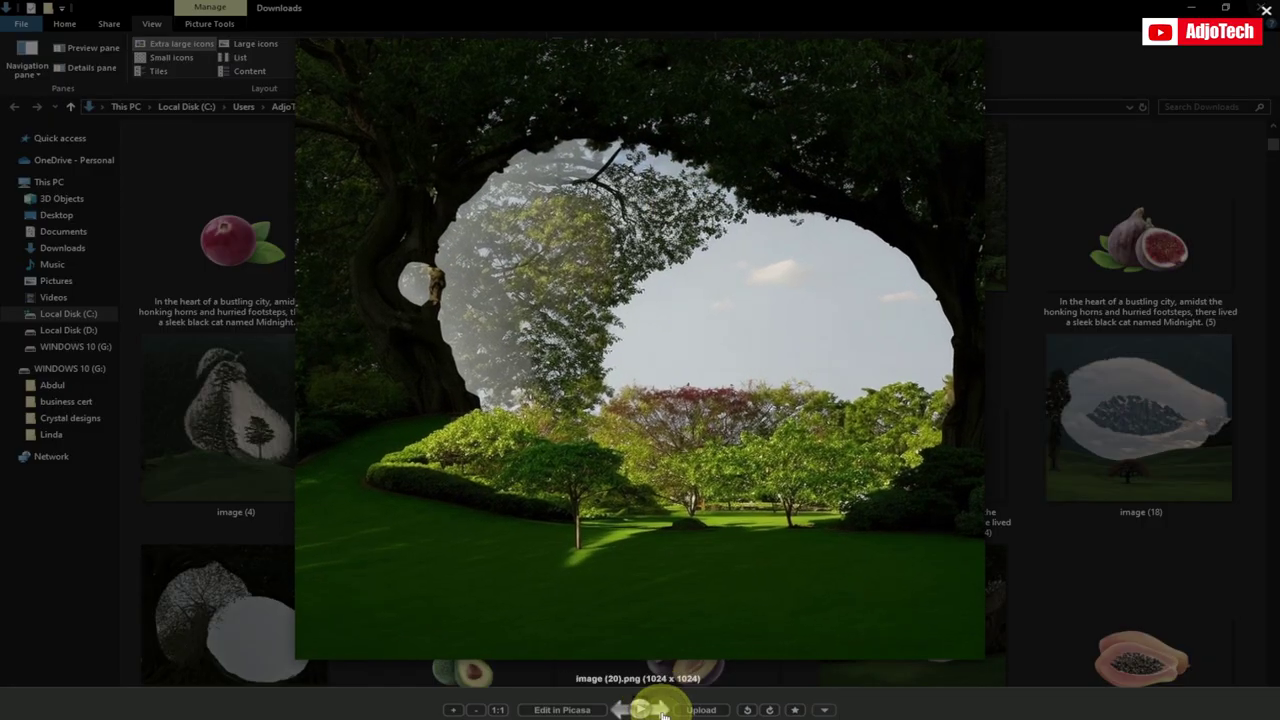
scroll(663, 714, "down", 4)
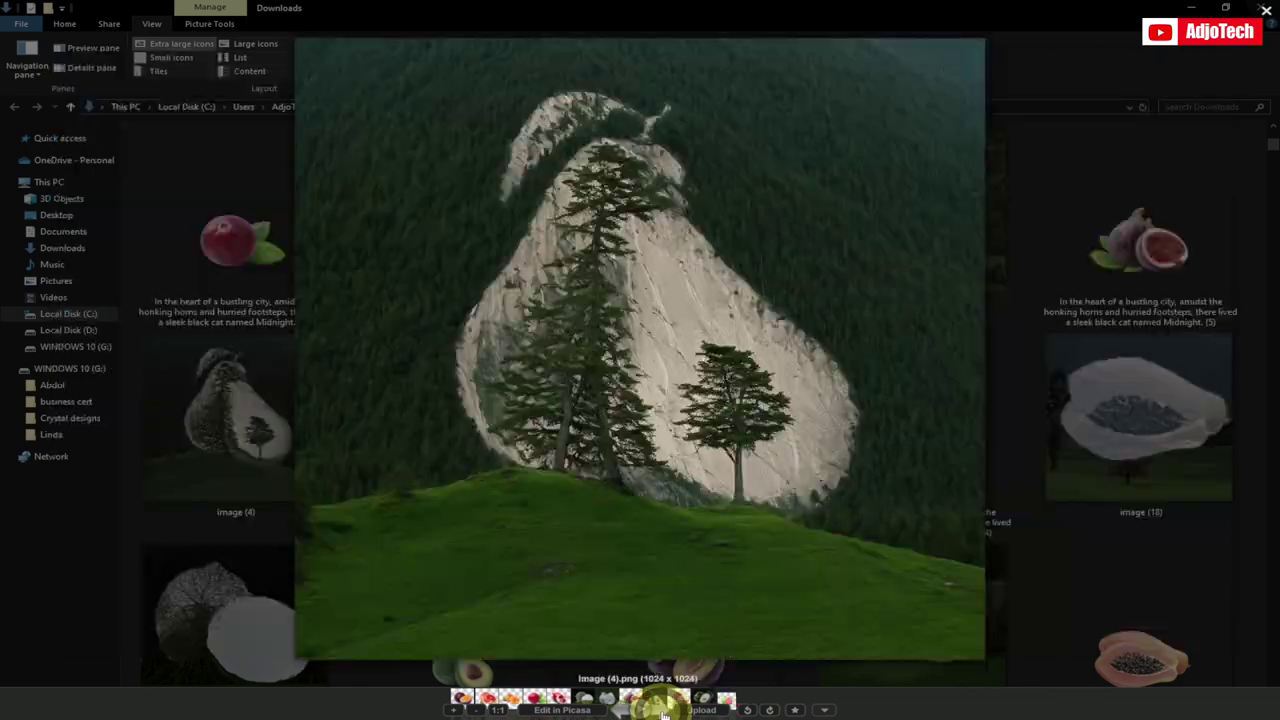
scroll(663, 714, "down", 1)
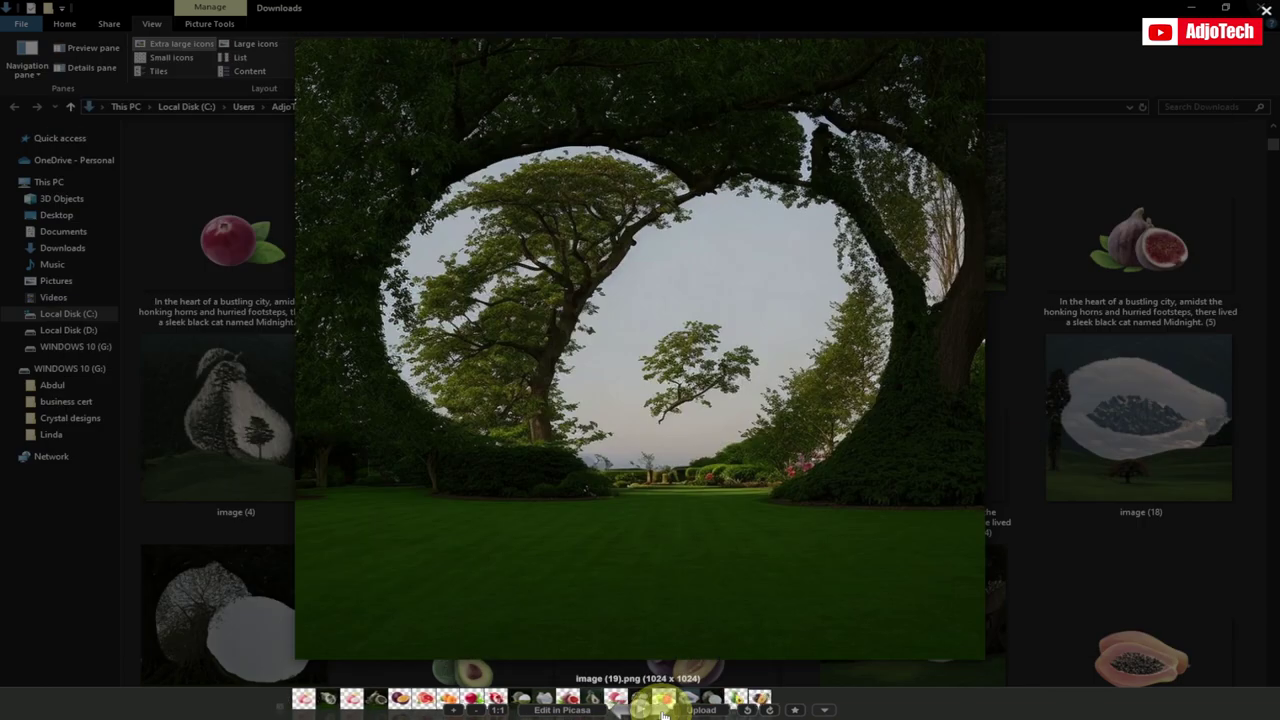
scroll(663, 714, "down", 3)
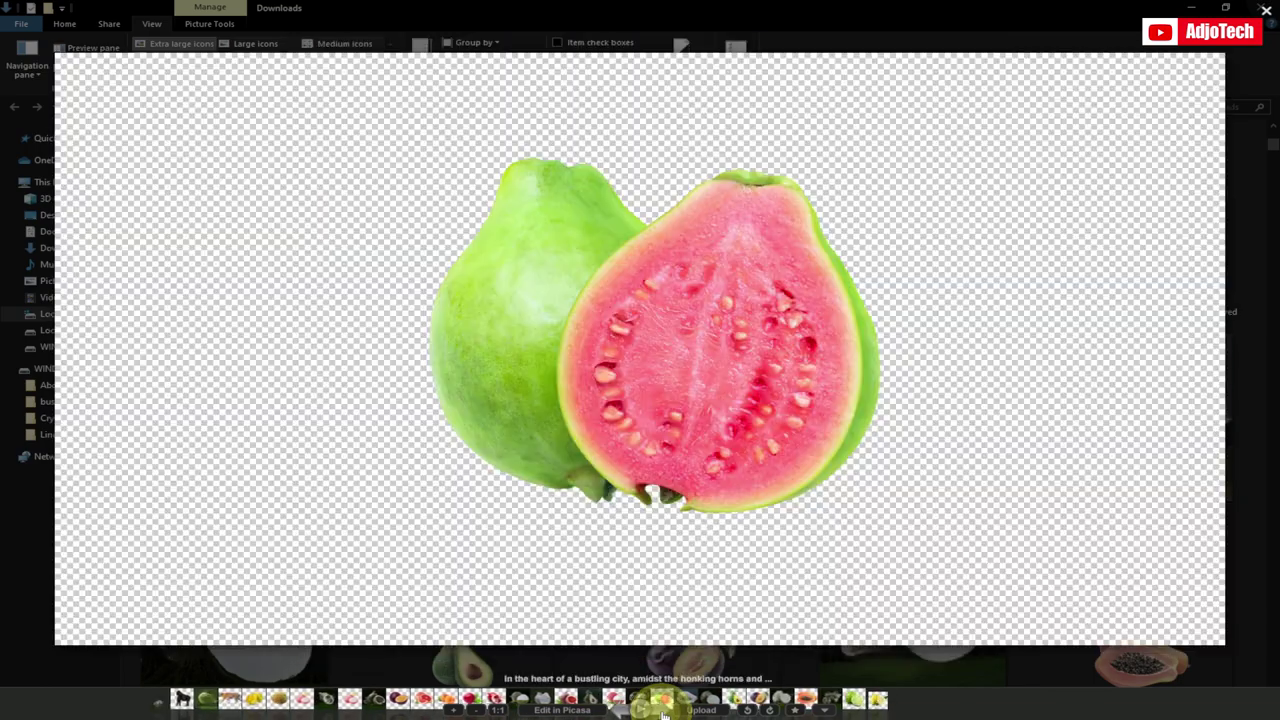
scroll(663, 714, "down", 4)
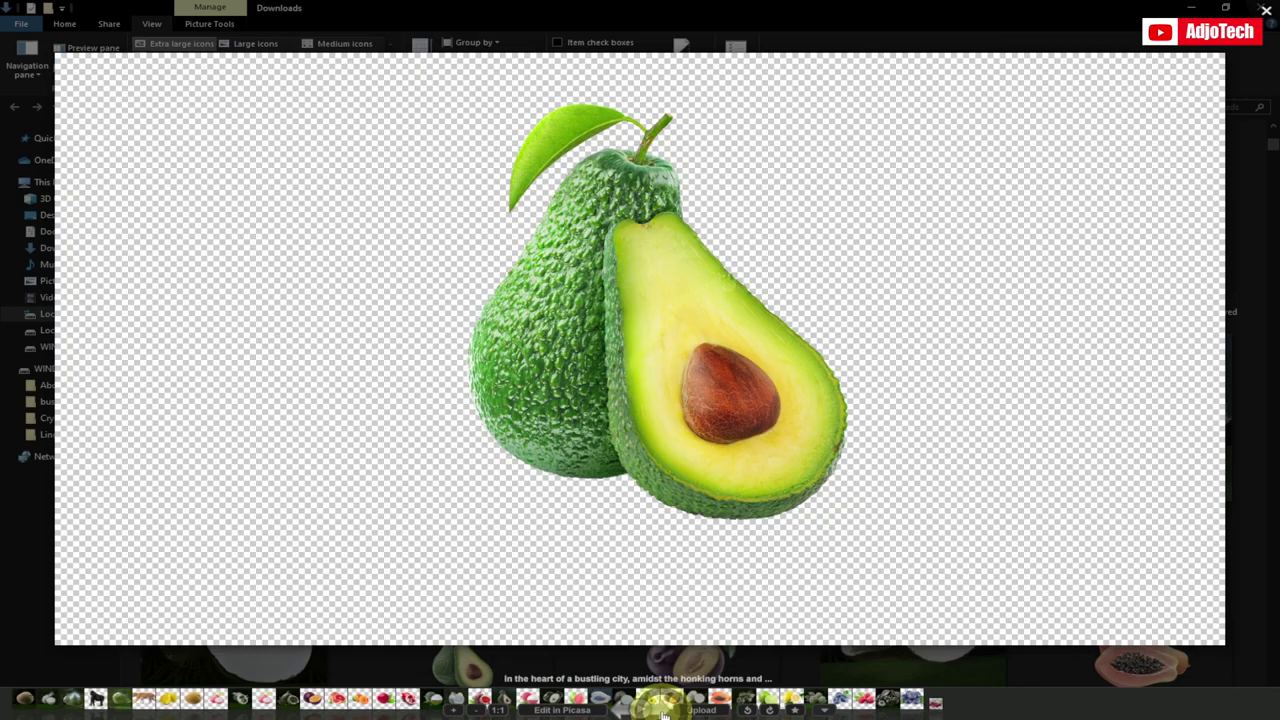
scroll(663, 714, "down", 3)
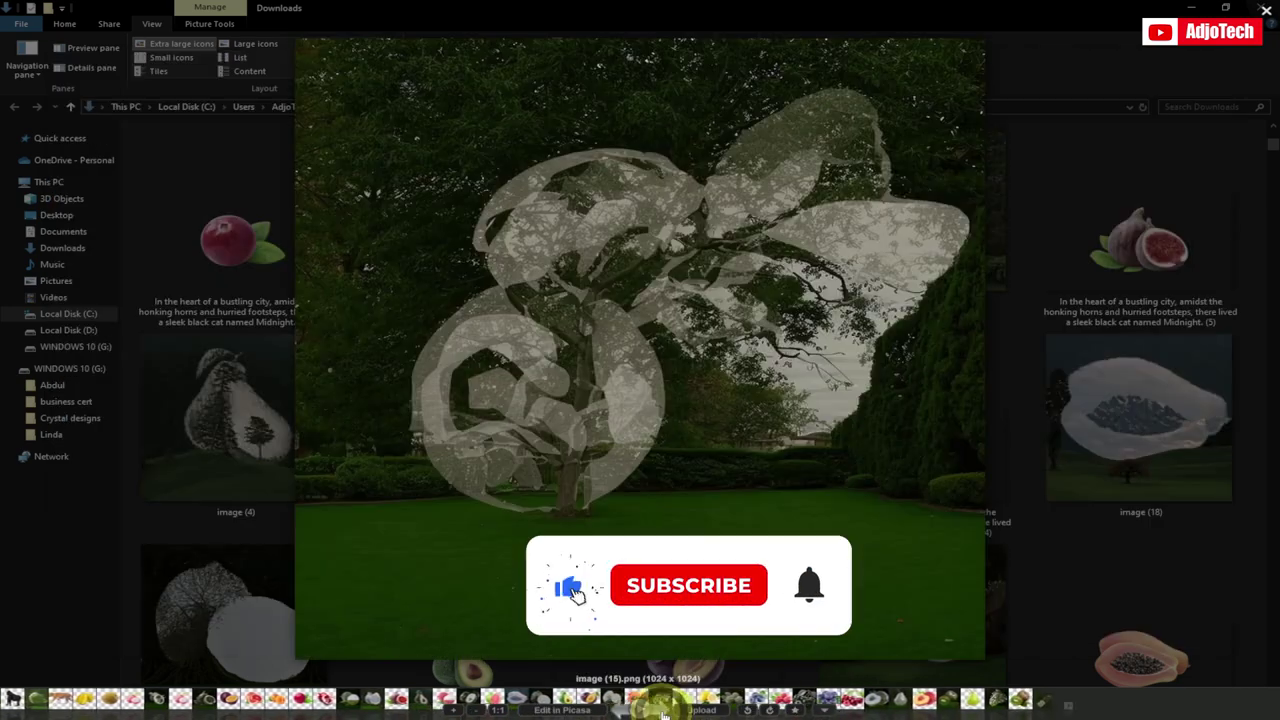
scroll(663, 714, "down", 3)
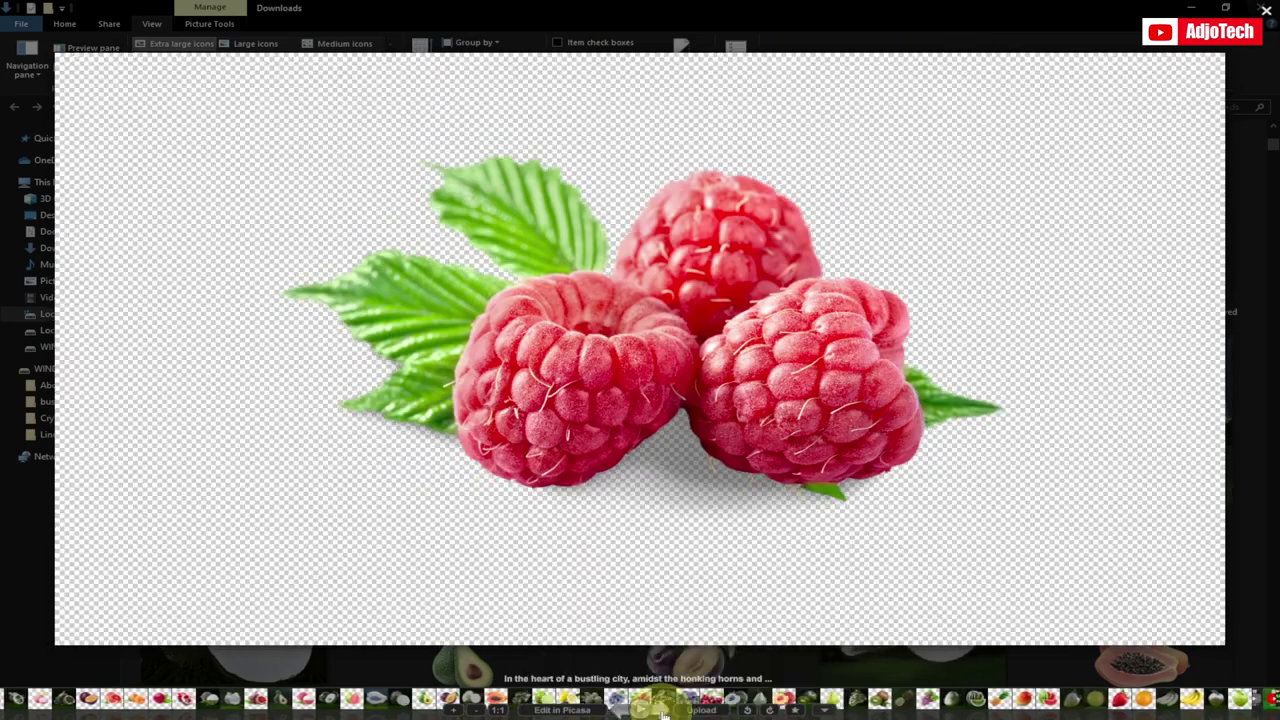
scroll(663, 714, "down", 2)
scroll(663, 714, "down", 2)
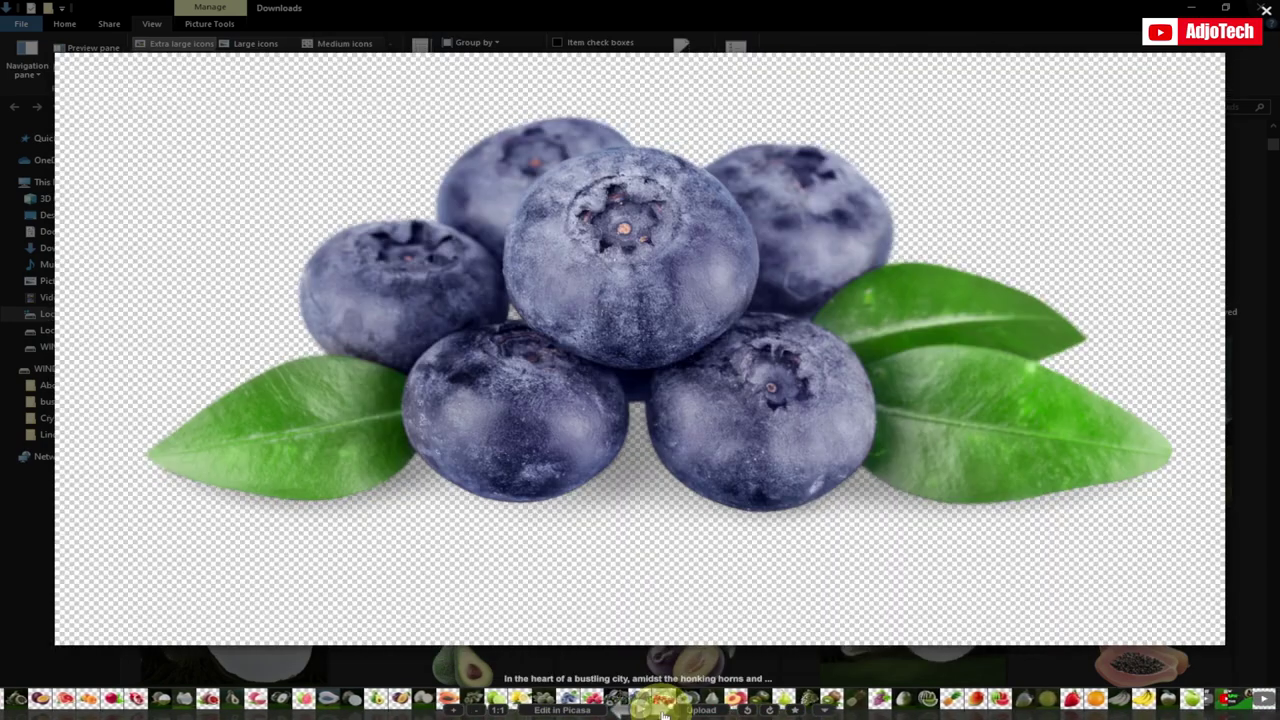
scroll(663, 714, "down", 1)
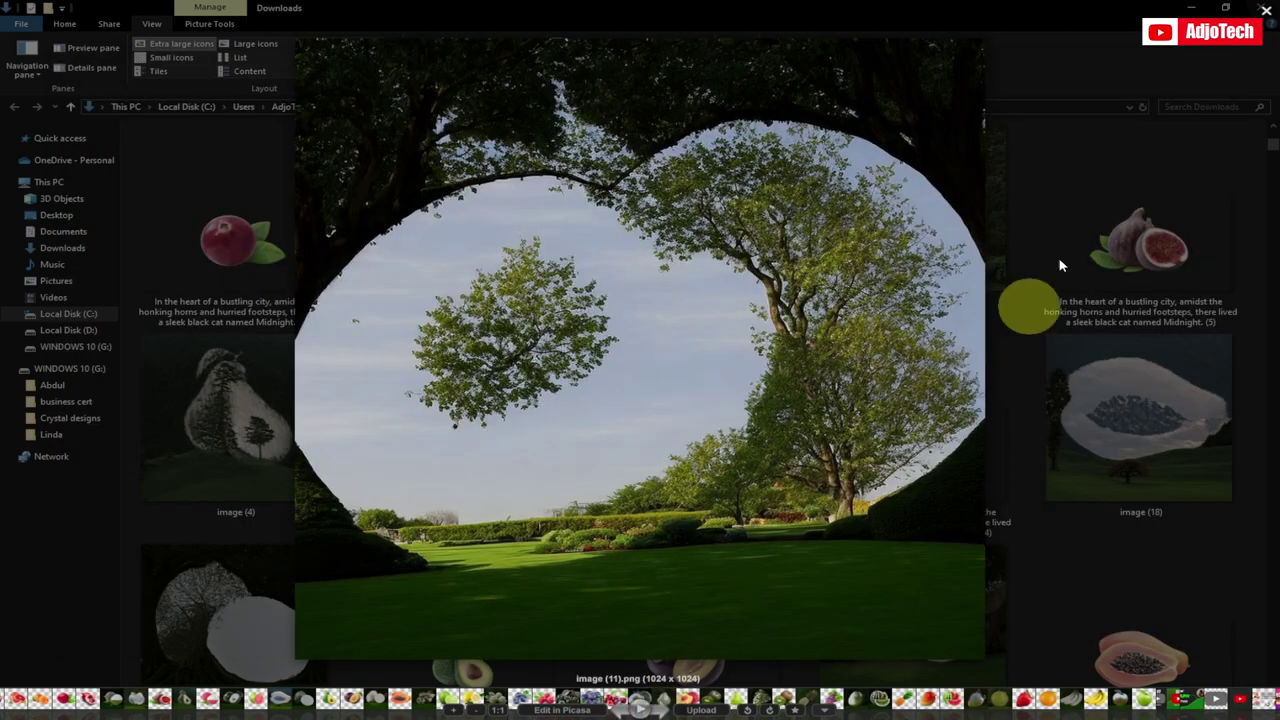
key("Escape")
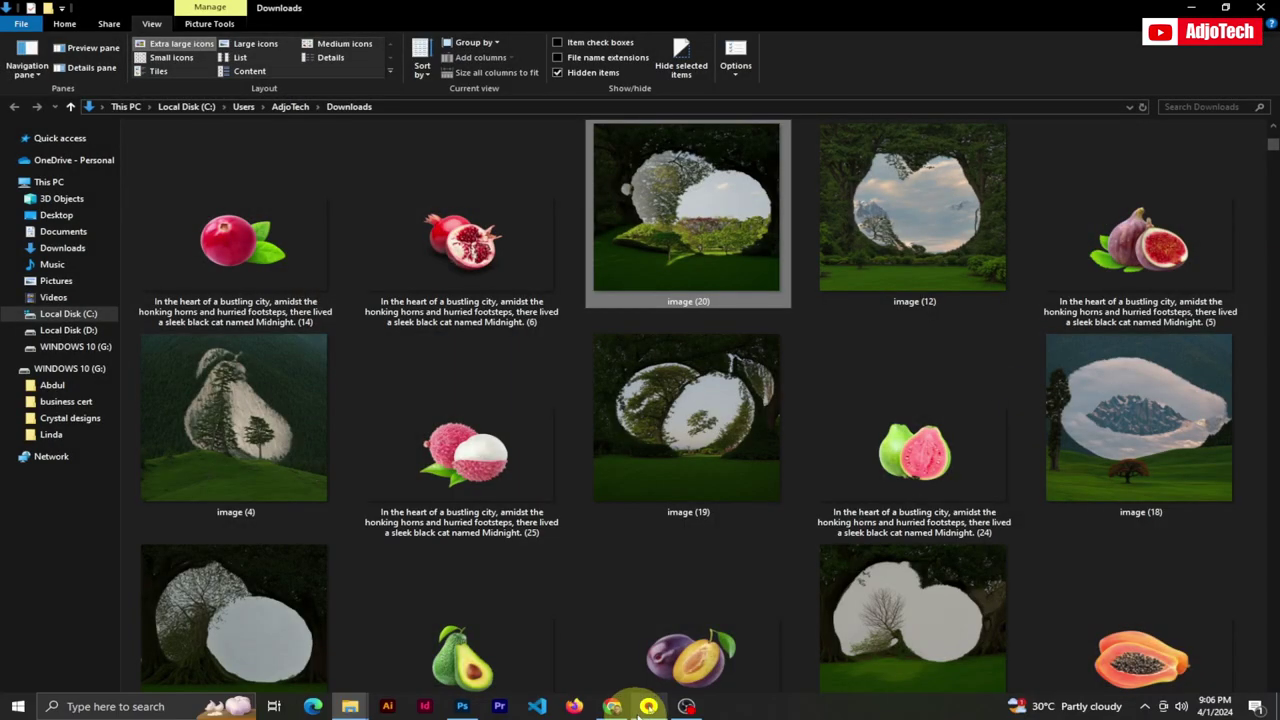
In Chrome, scroll Hugging Face's trending Spaces to reach and open IllusionDiffusion
left_click(650, 712)
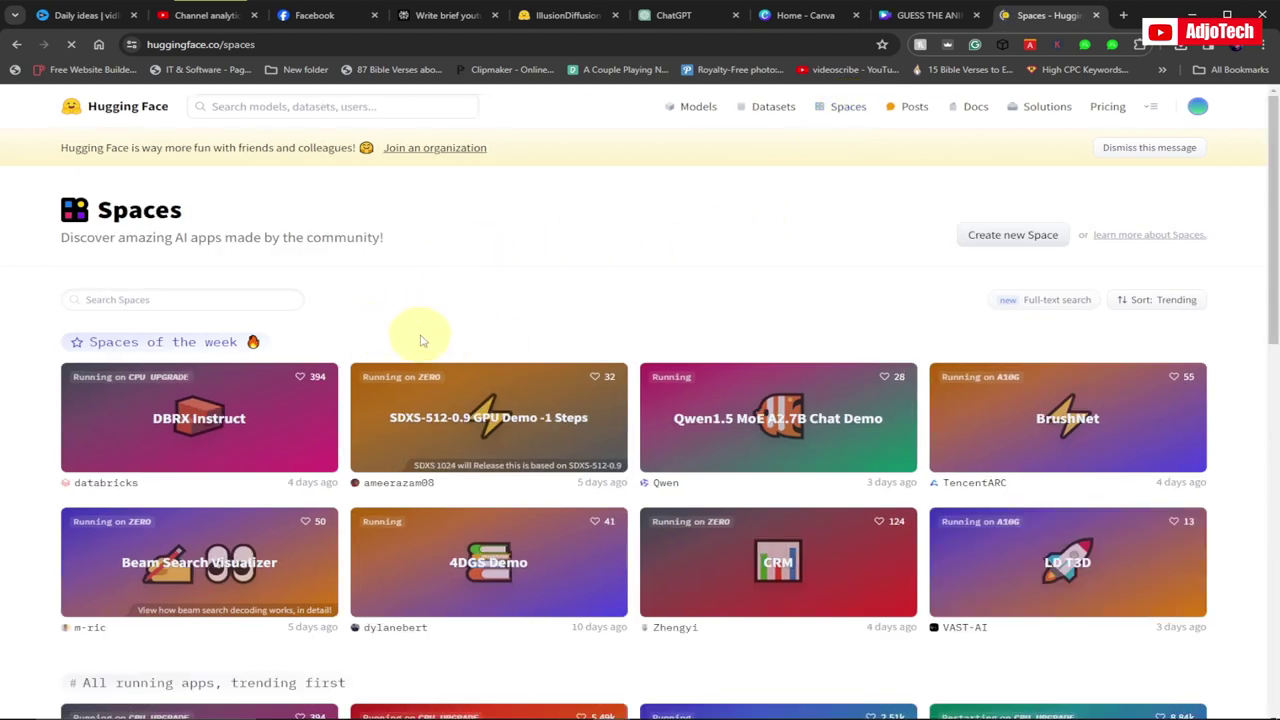
scroll(520, 337, "down", 2)
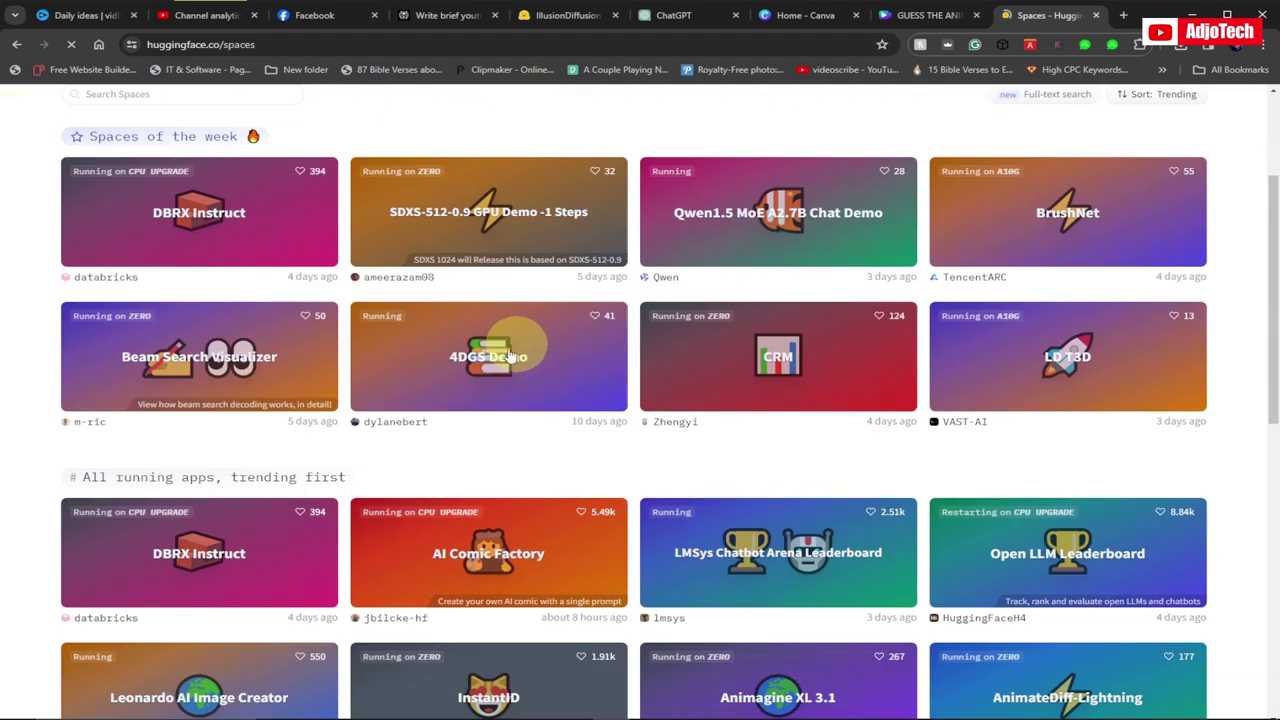
scroll(485, 410, "down", 1)
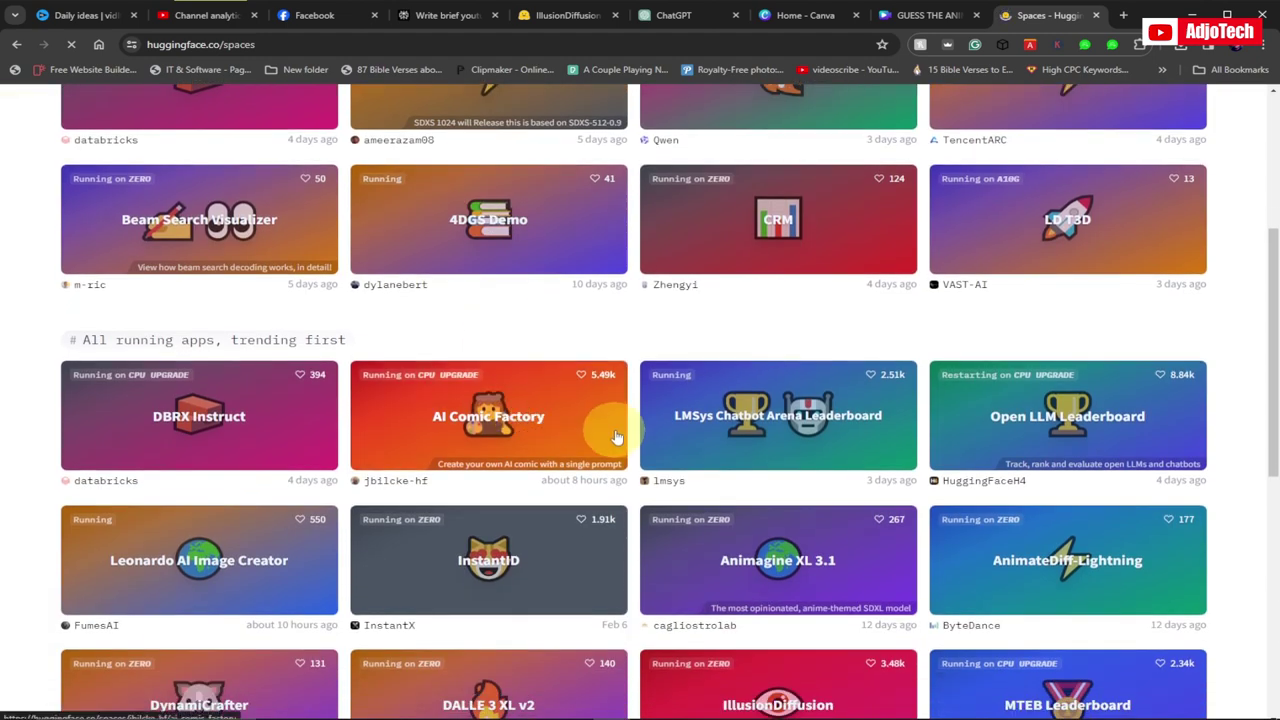
scroll(680, 445, "up", 1)
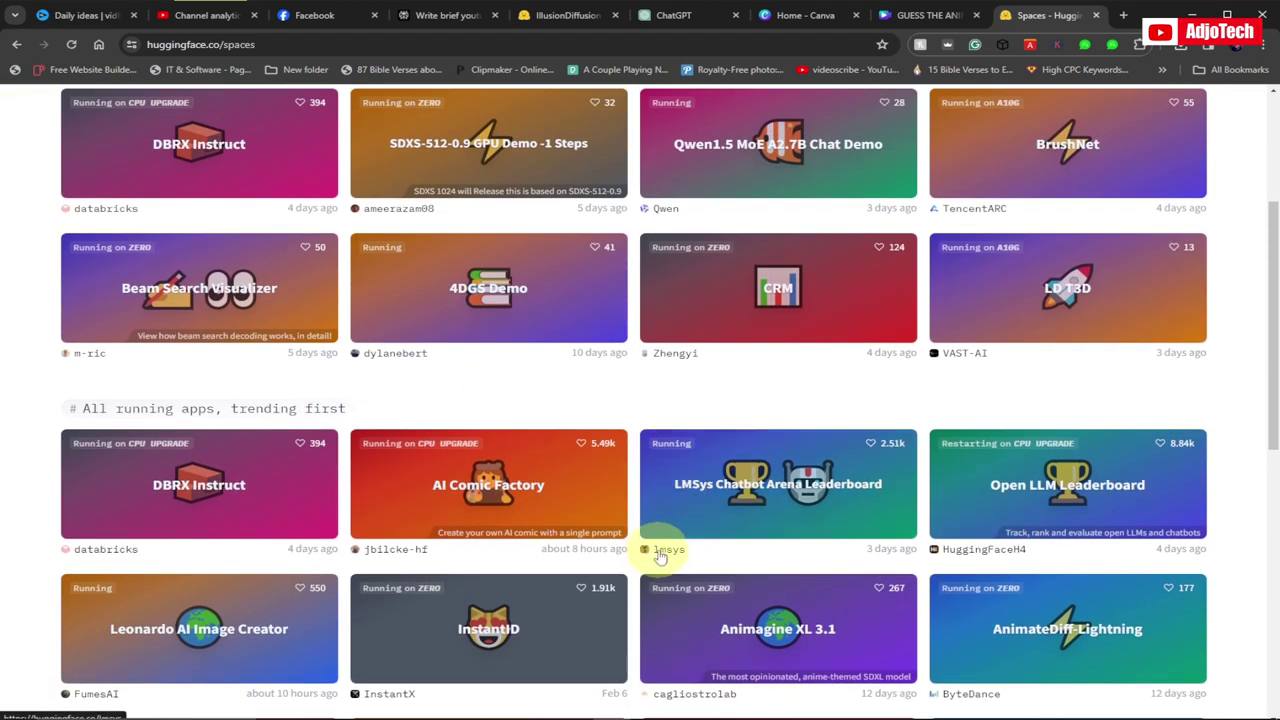
scroll(630, 550, "down", 1)
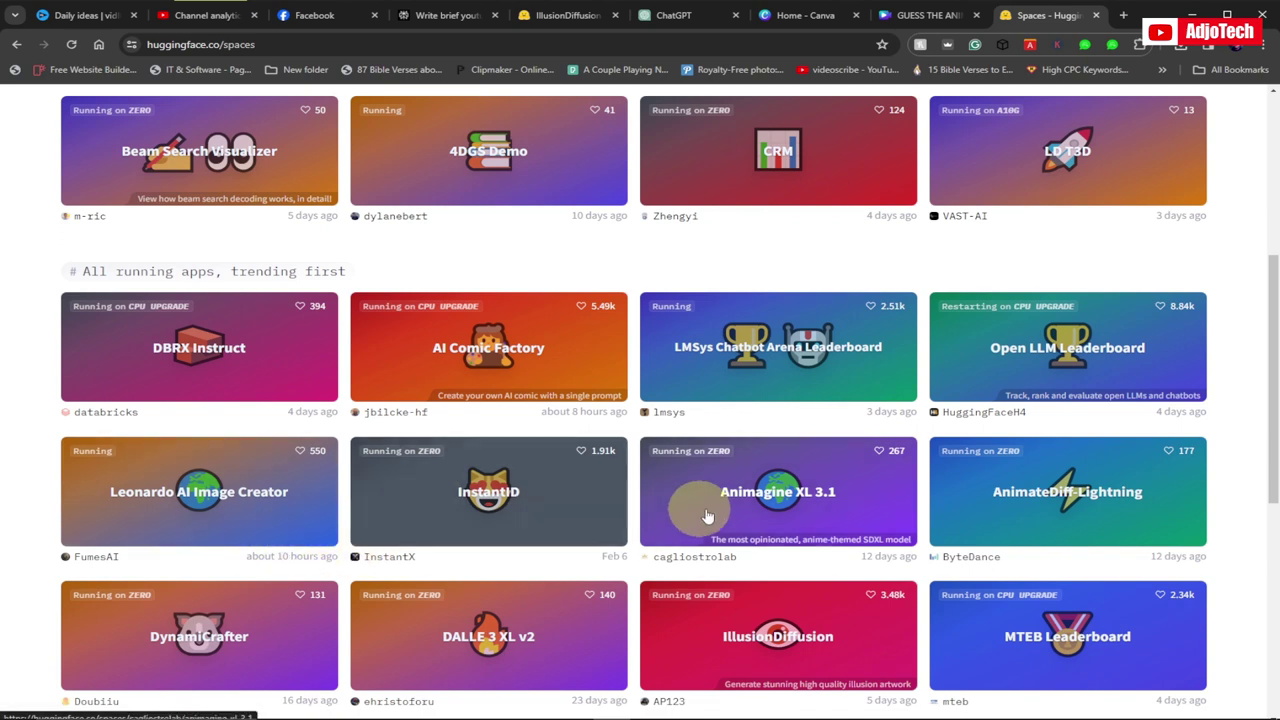
scroll(580, 512, "down", 1)
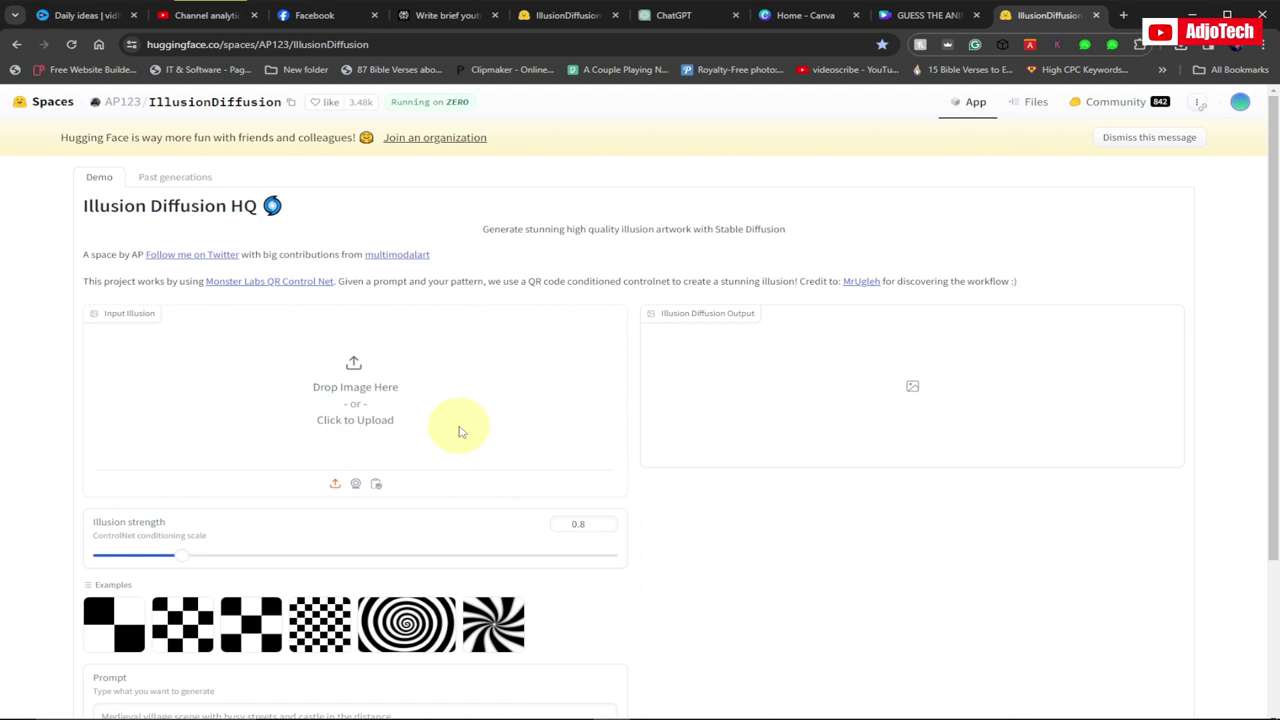
Upload the walking tiger image from Downloads into the Input Illusion box
left_click(352, 368)
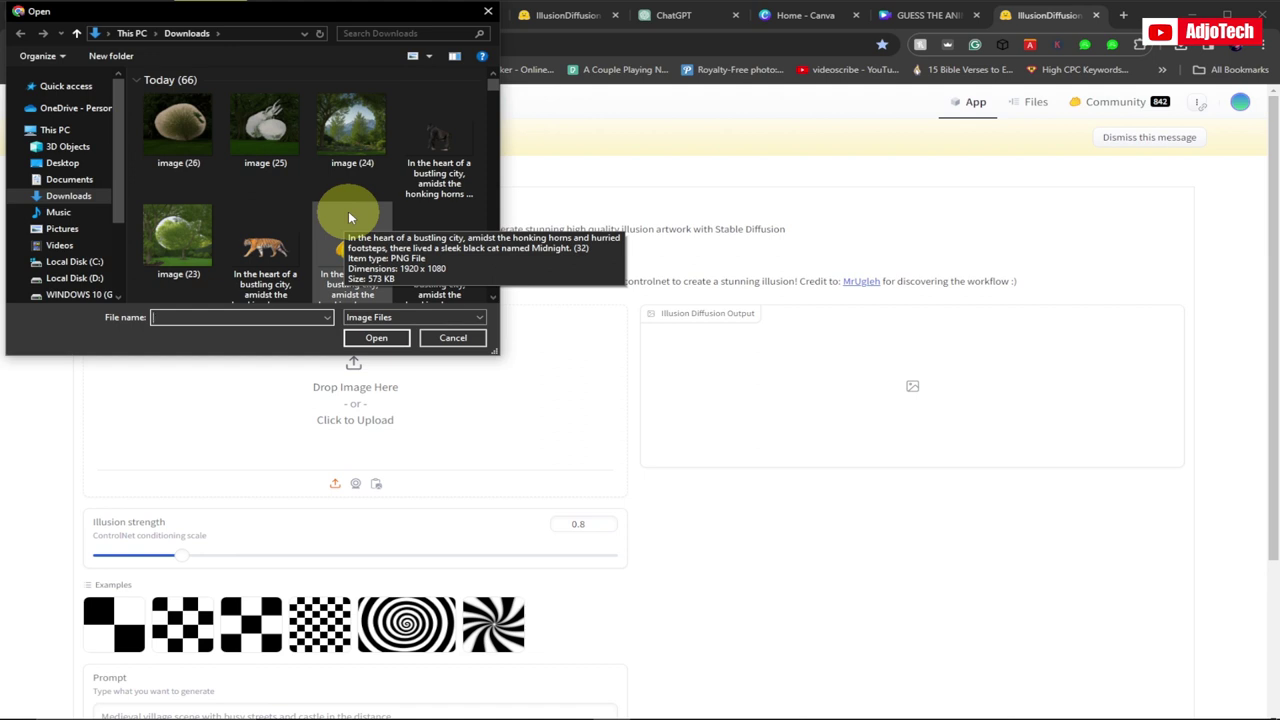
left_click(264, 268)
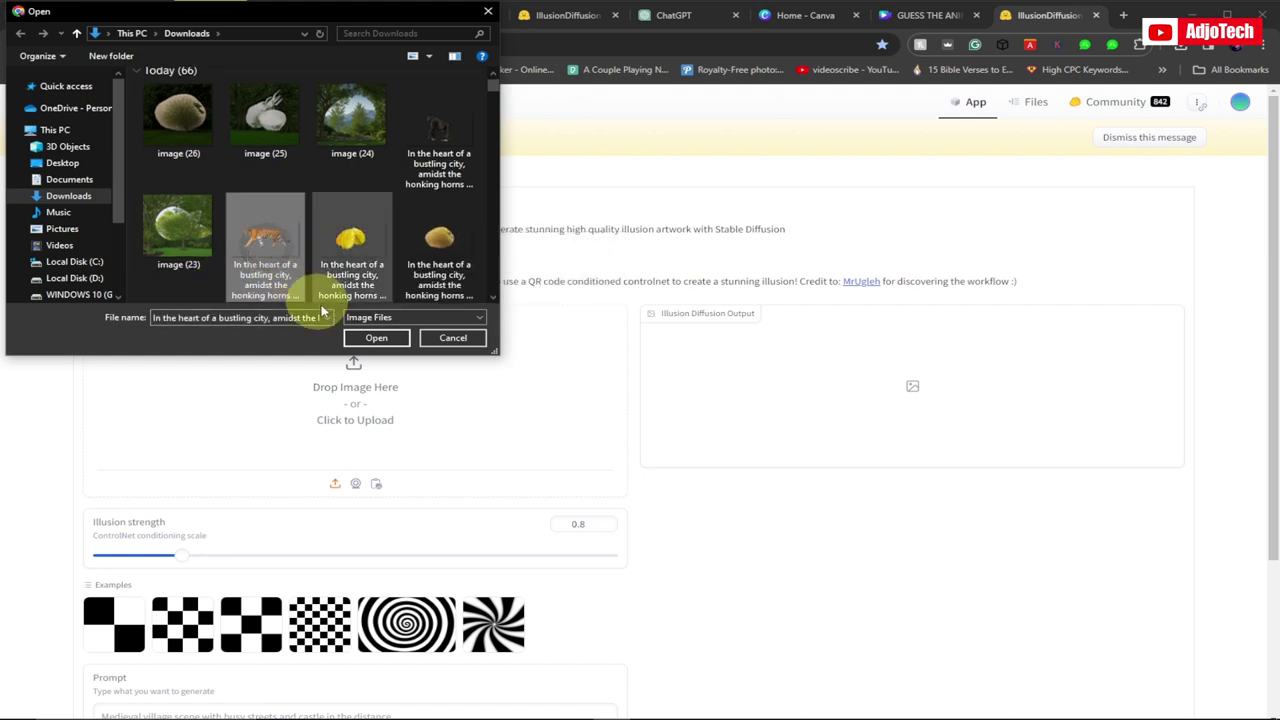
left_click(355, 337)
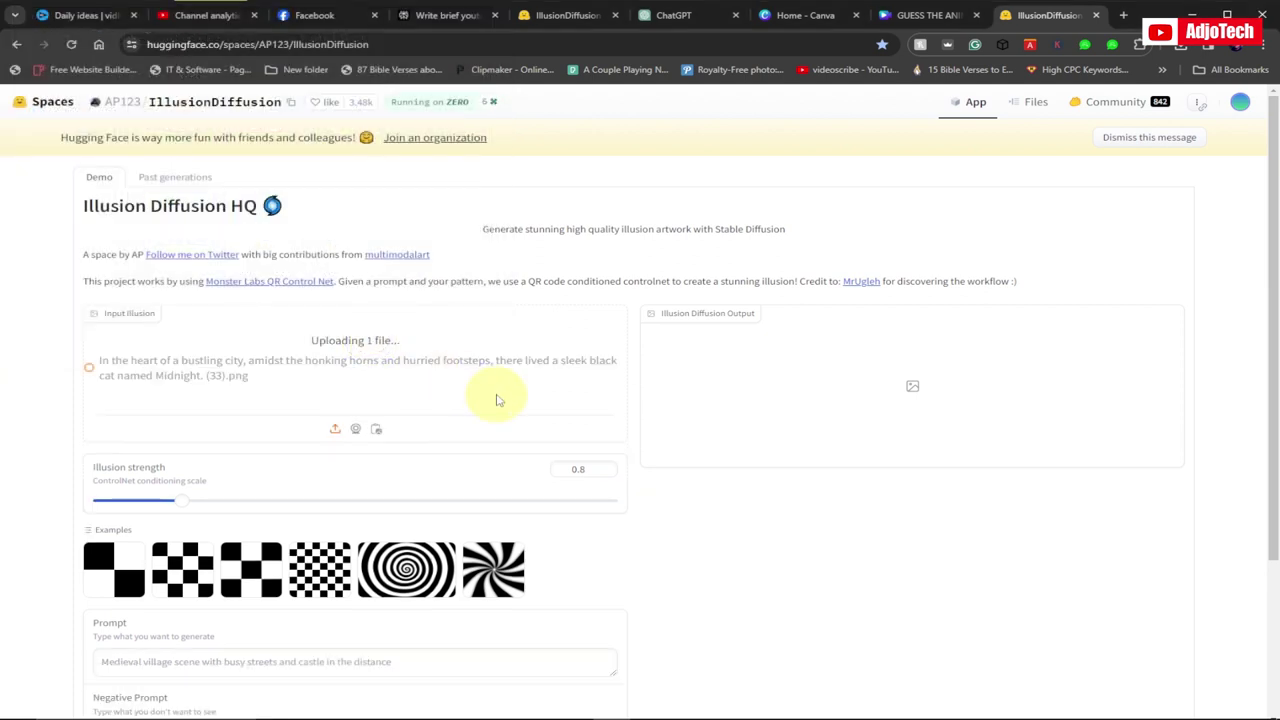
scroll(715, 424, "down", 2)
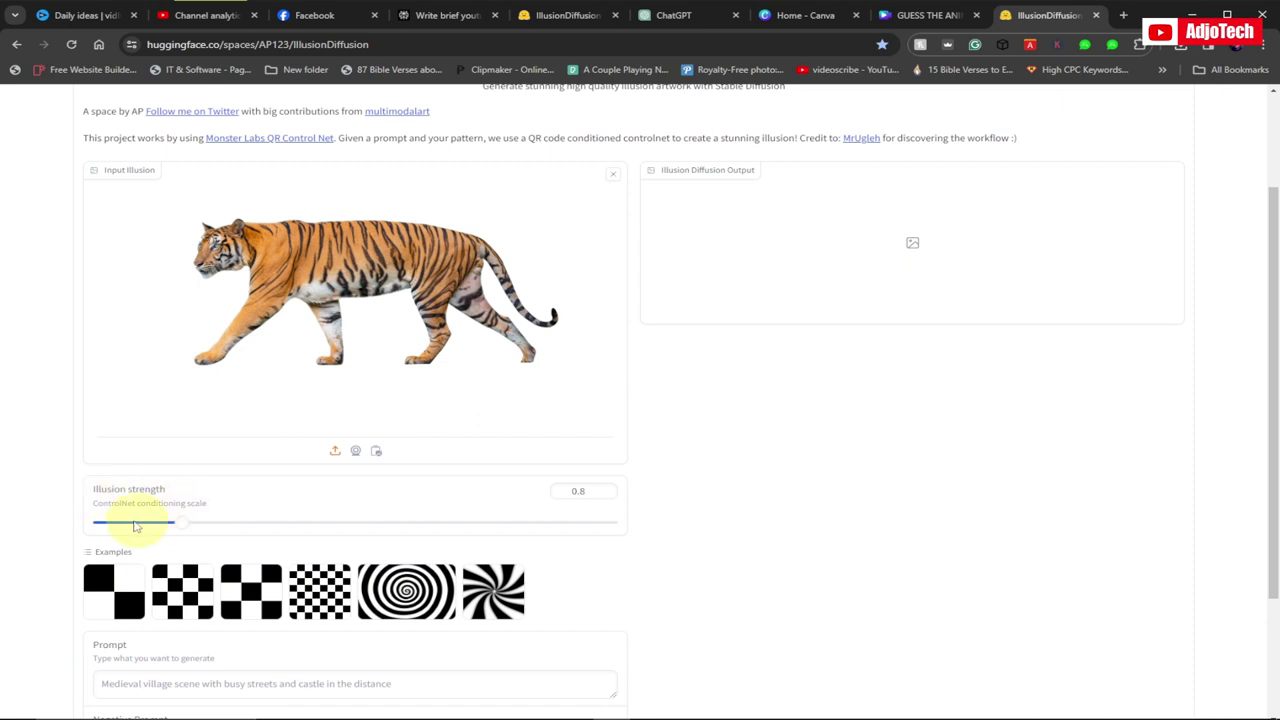
Raise illusion strength to about 2.4 and enter the prompt 'tree, garden, mountain'
left_click_drag(180, 528, 346, 522)
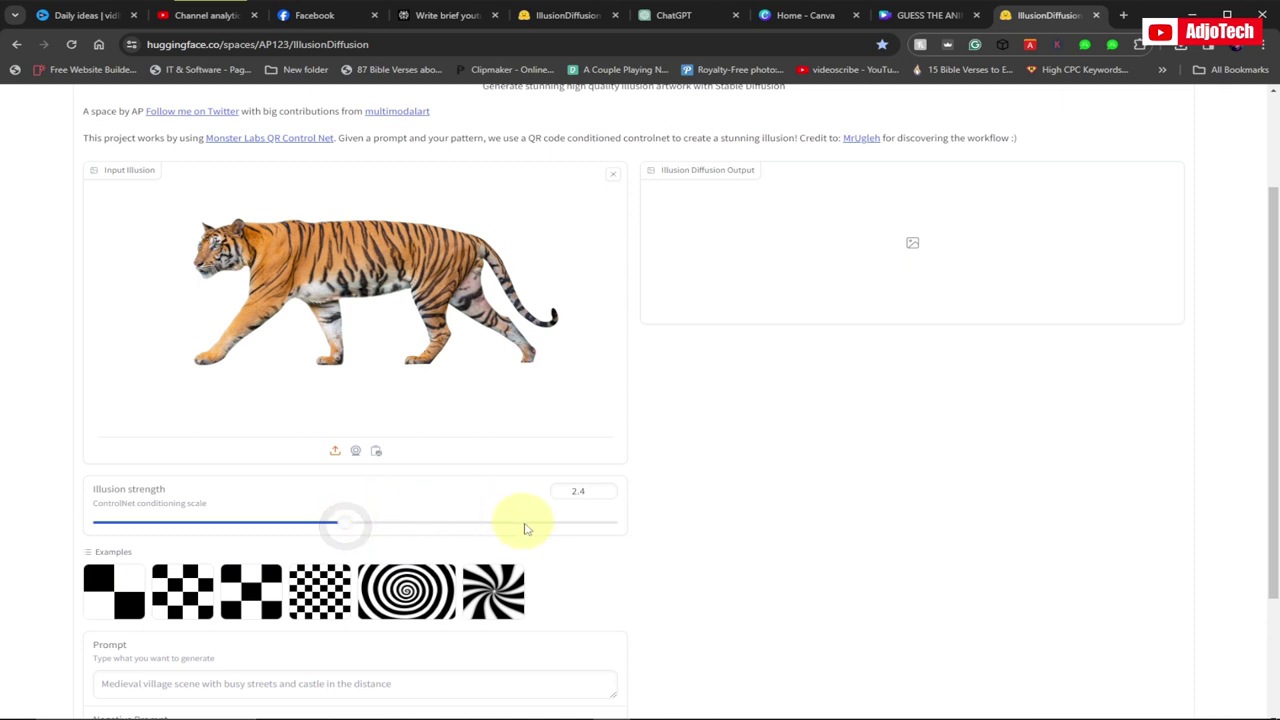
scroll(560, 524, "down", 2)
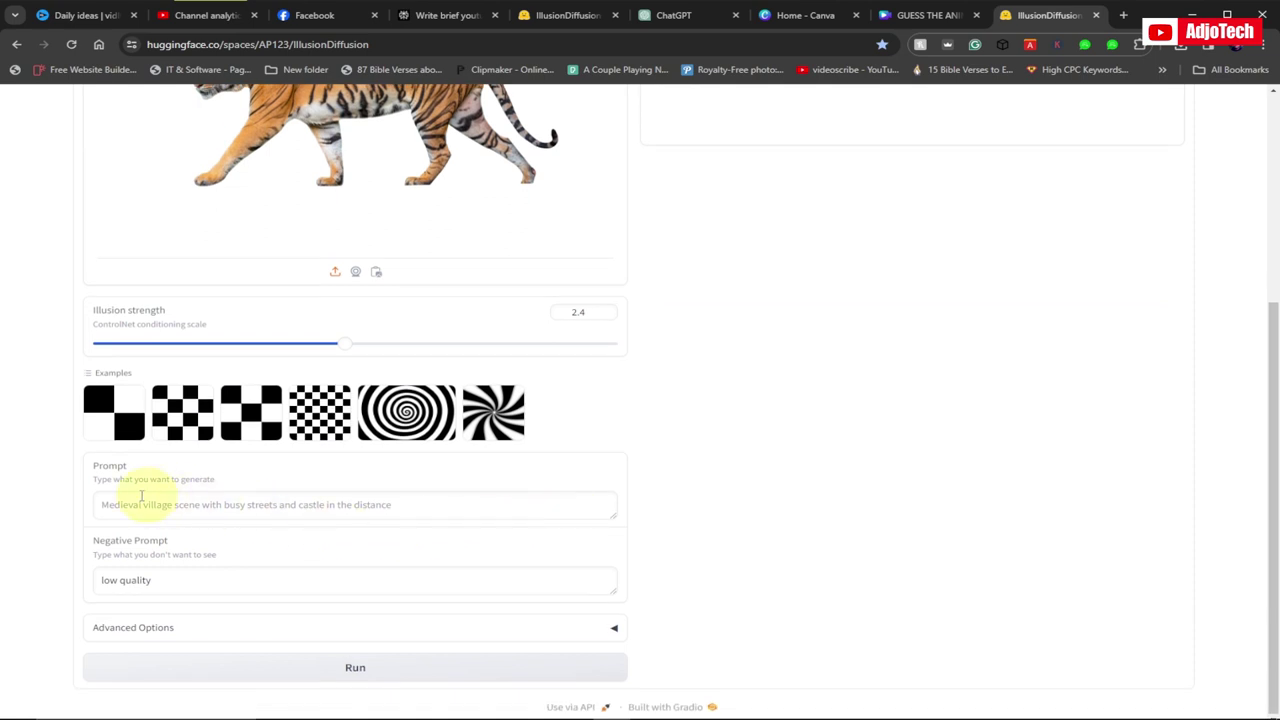
left_click(123, 505)
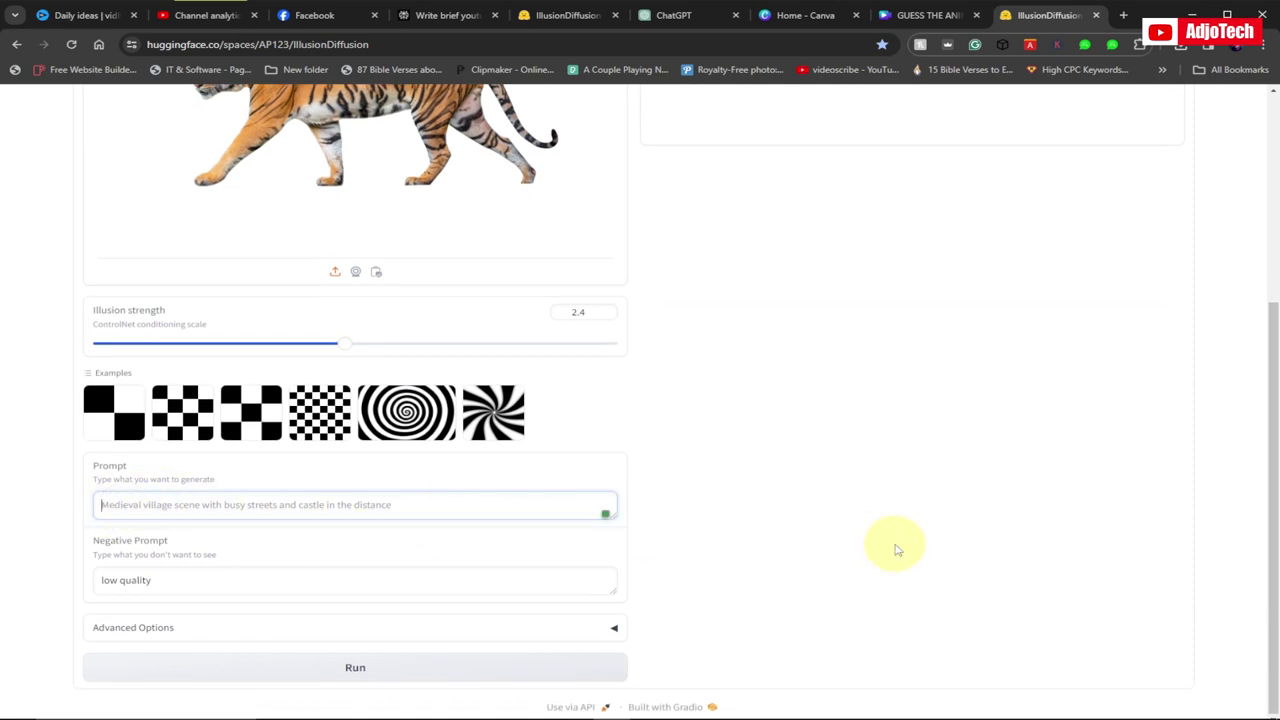
type("t")
key("BackSpace")
type("tree, garden, mountain")
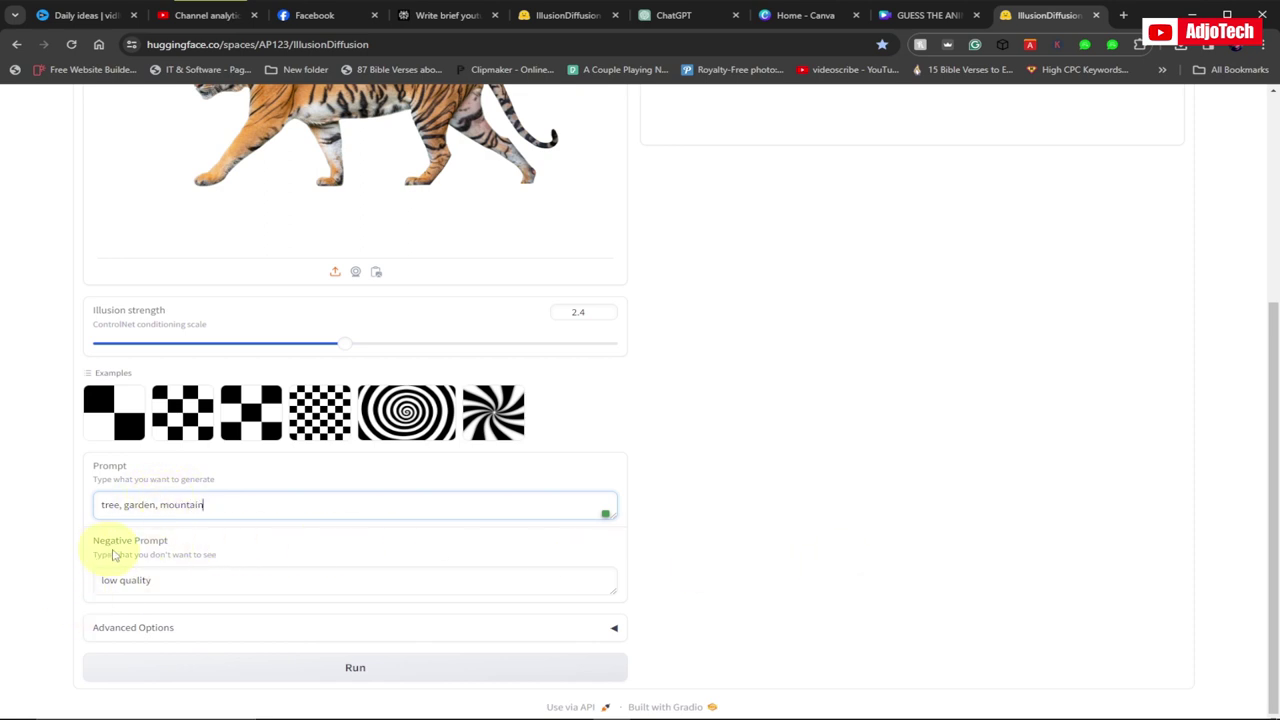
Change the negative prompt from 'low quality' to 'high quality'
double_click(100, 580)
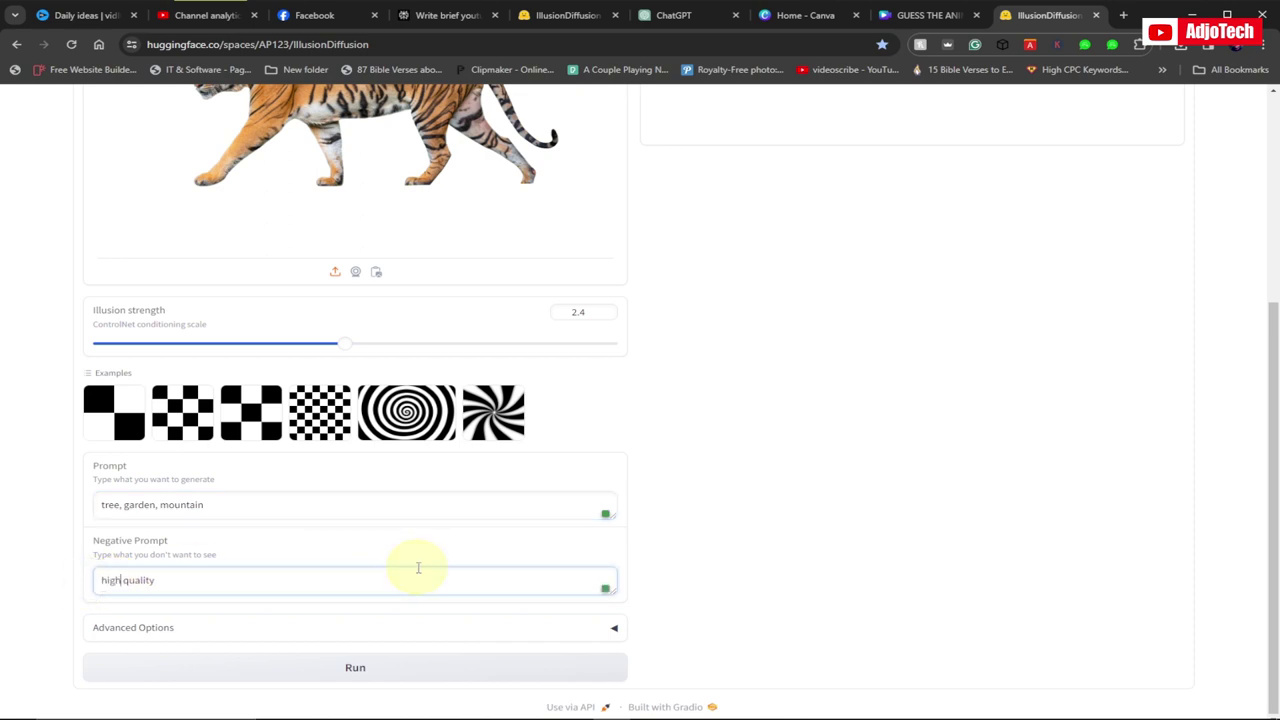
type("high")
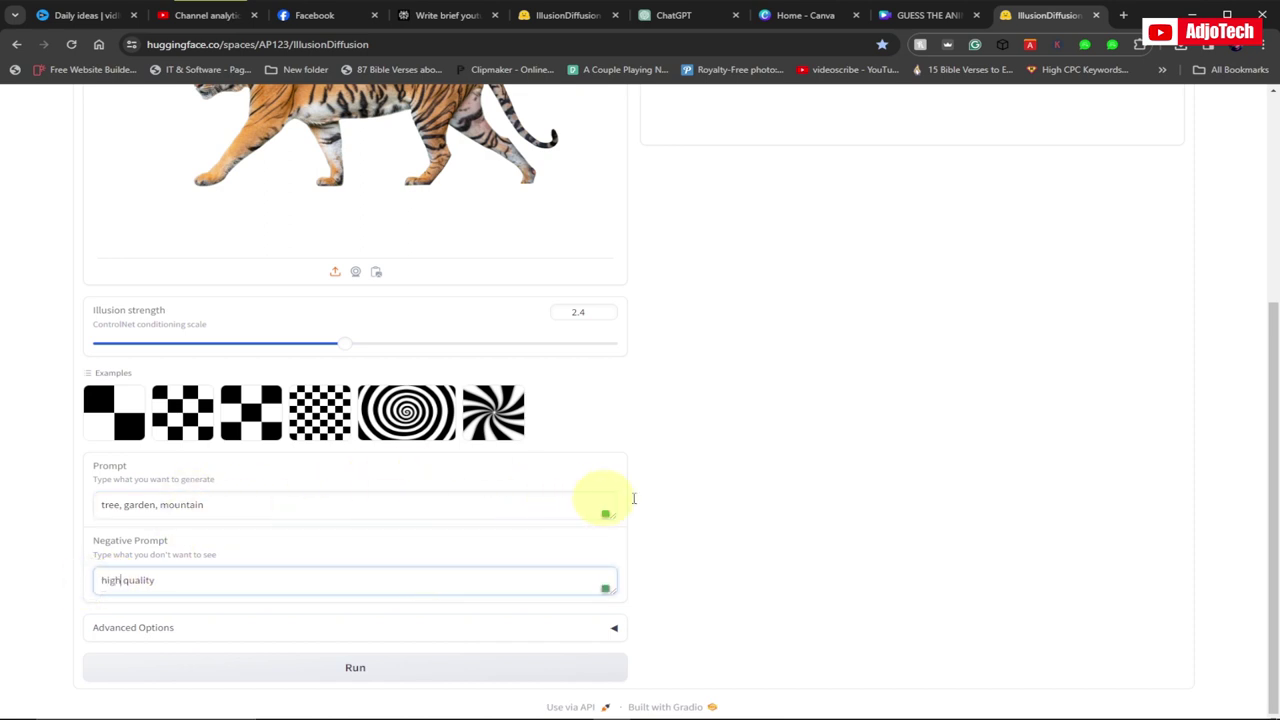
scroll(700, 505, "up", 2)
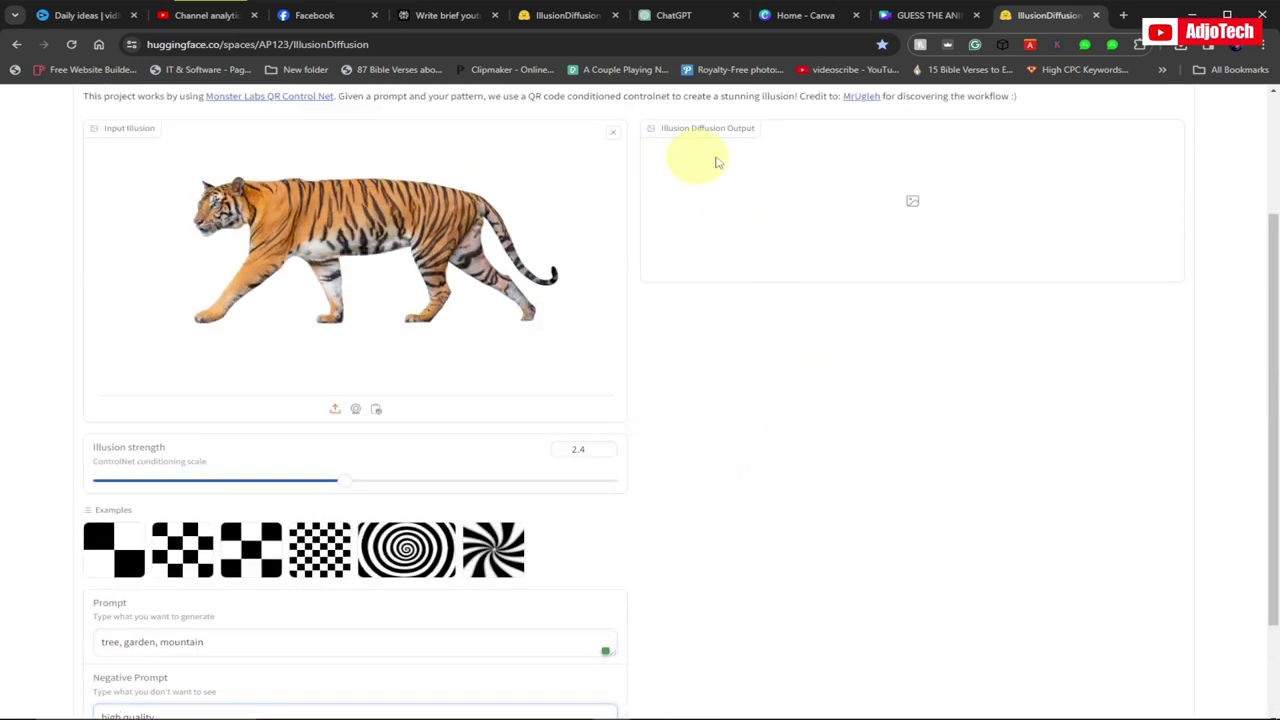
scroll(857, 317, "down", 2)
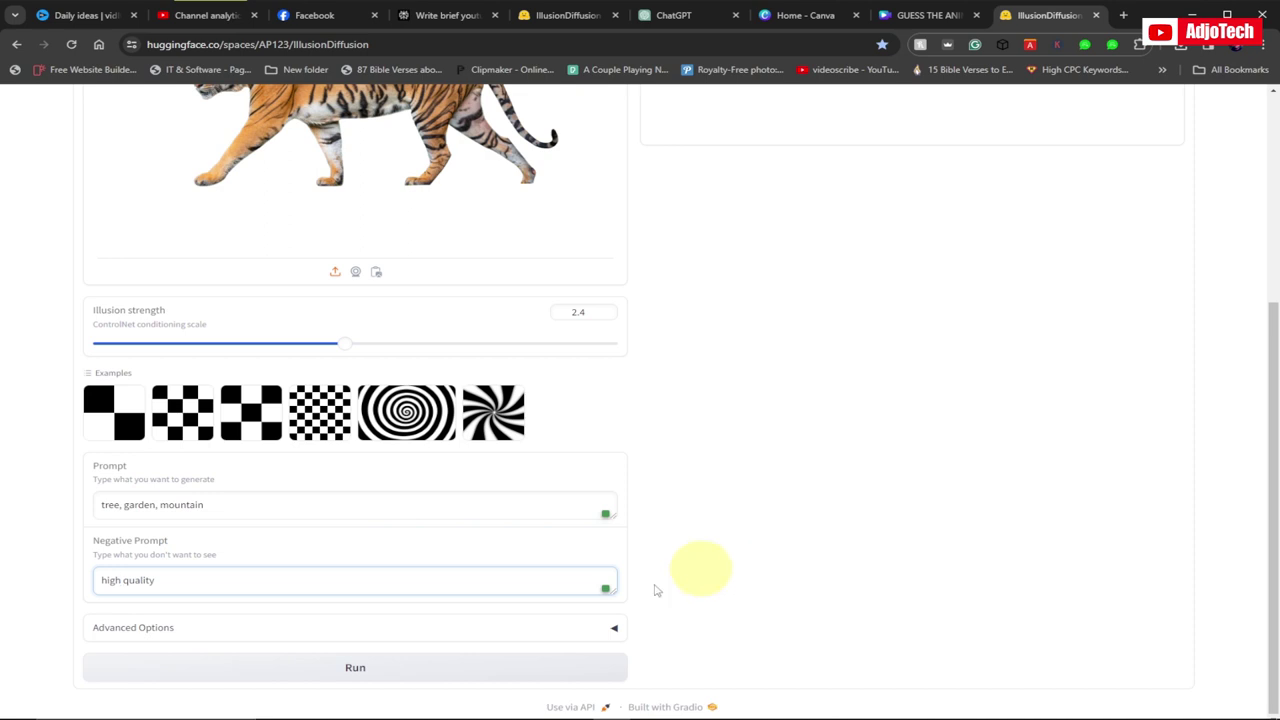
Run the generation and inspect the striped mountainside with trees hiding the tiger
left_click(352, 672)
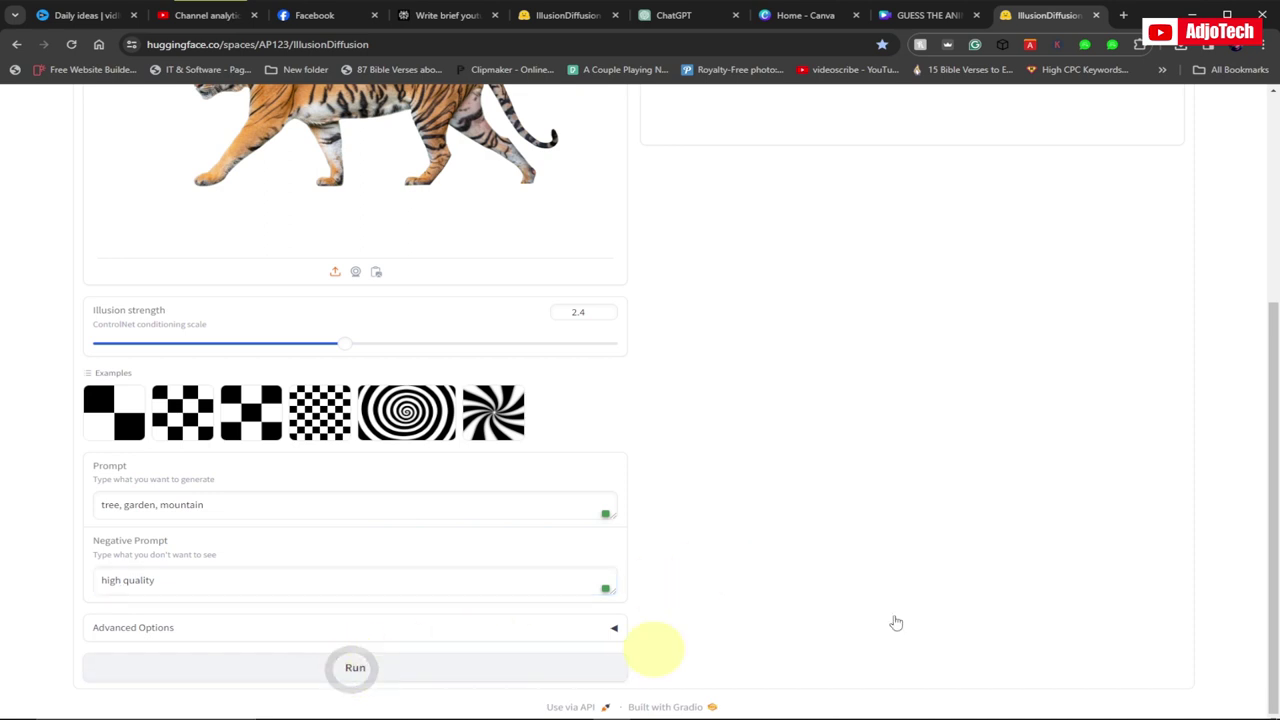
scroll(920, 514, "up", 3)
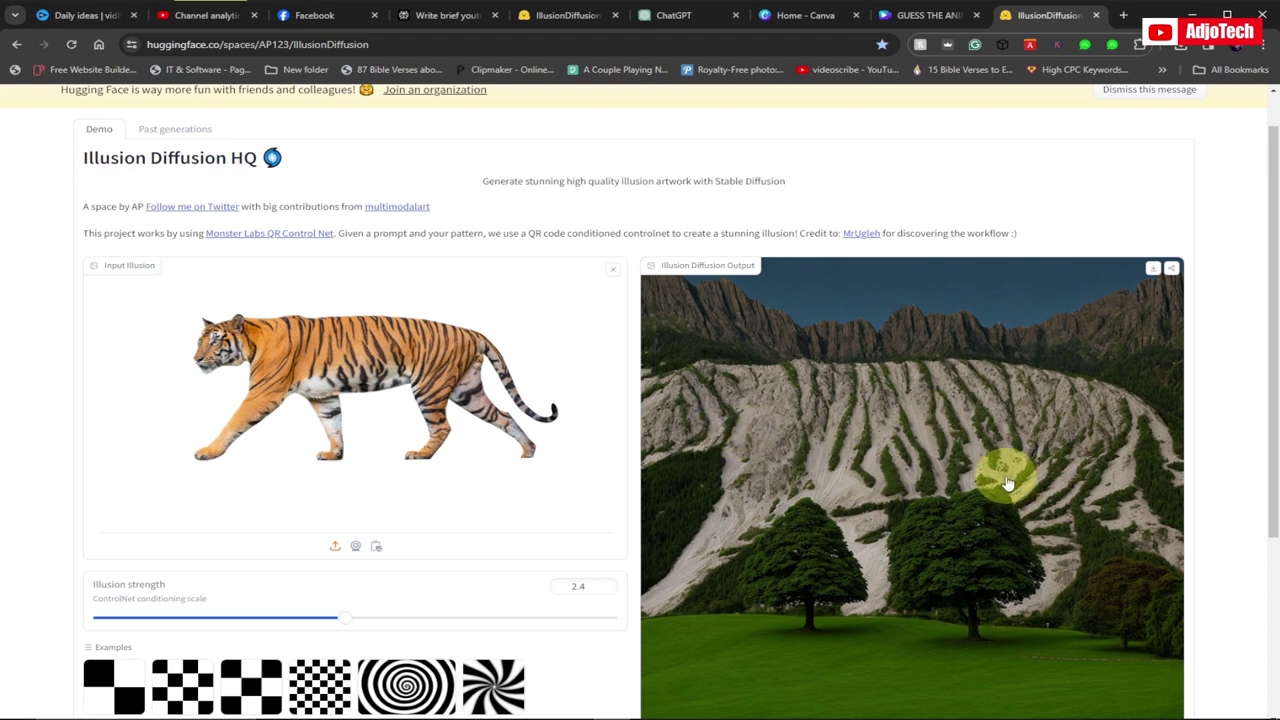
scroll(985, 478, "down", 1)
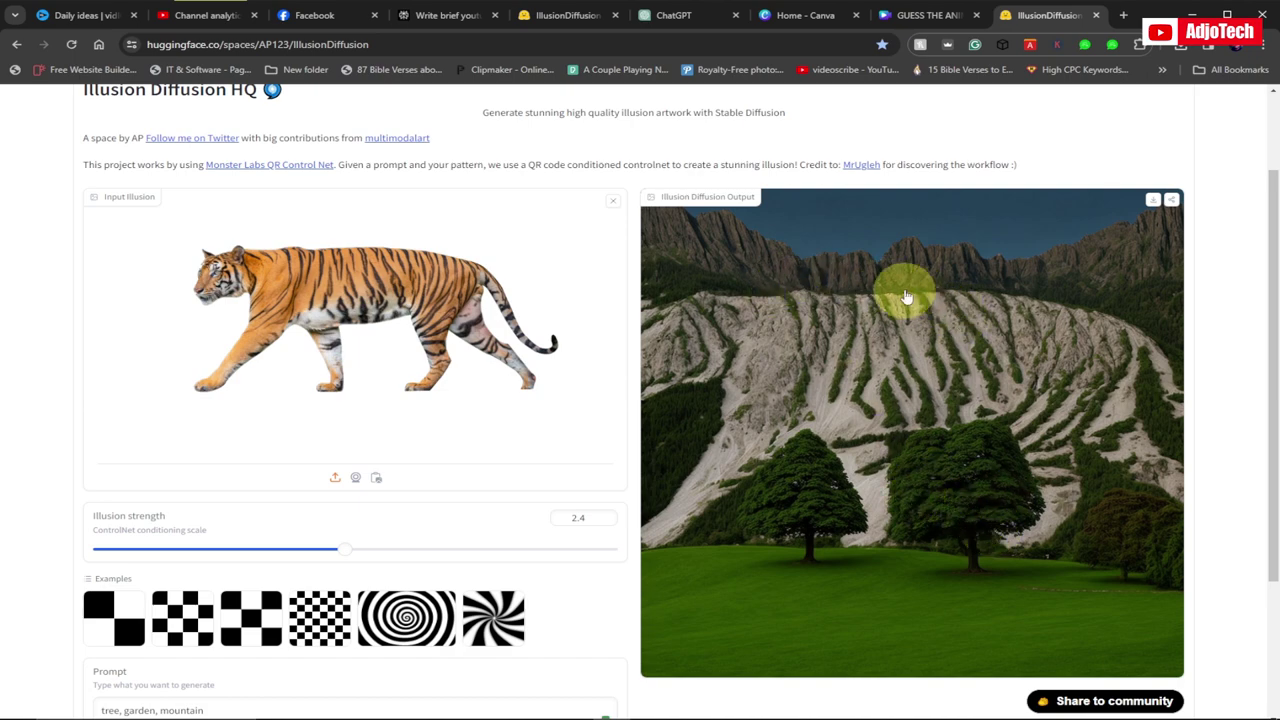
scroll(430, 550, "down", 3)
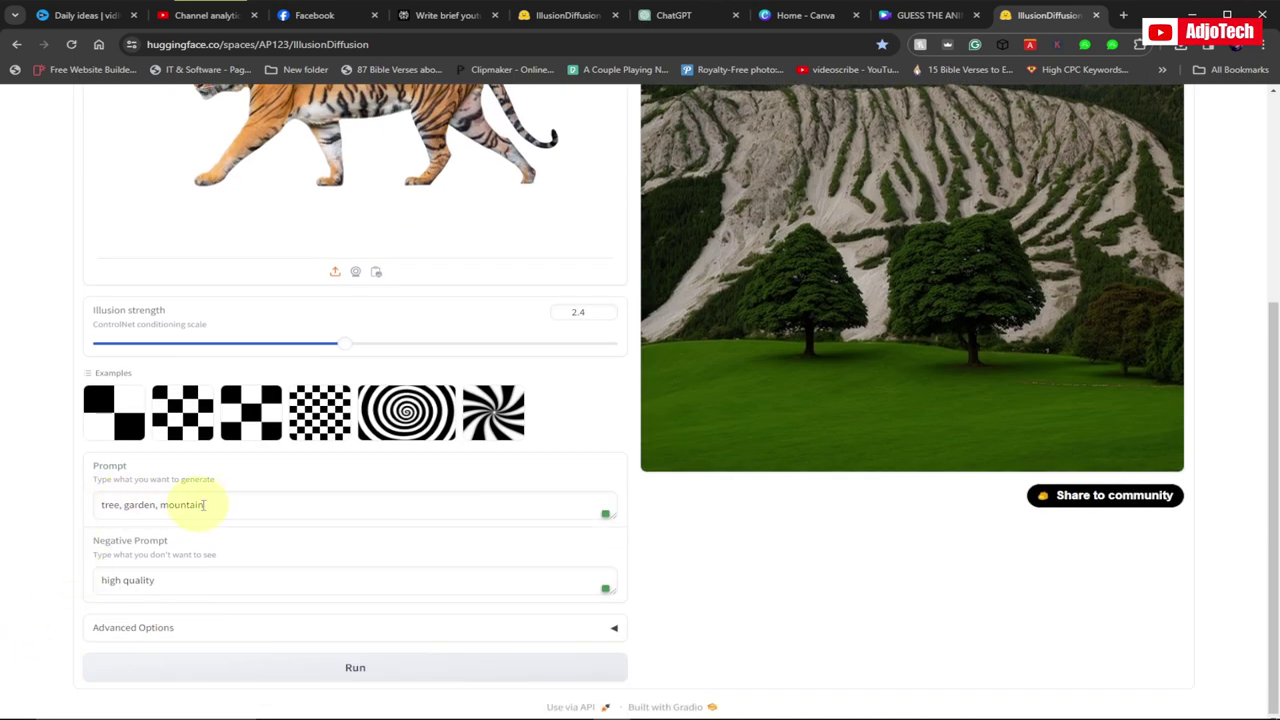
scroll(870, 405, "up", 3)
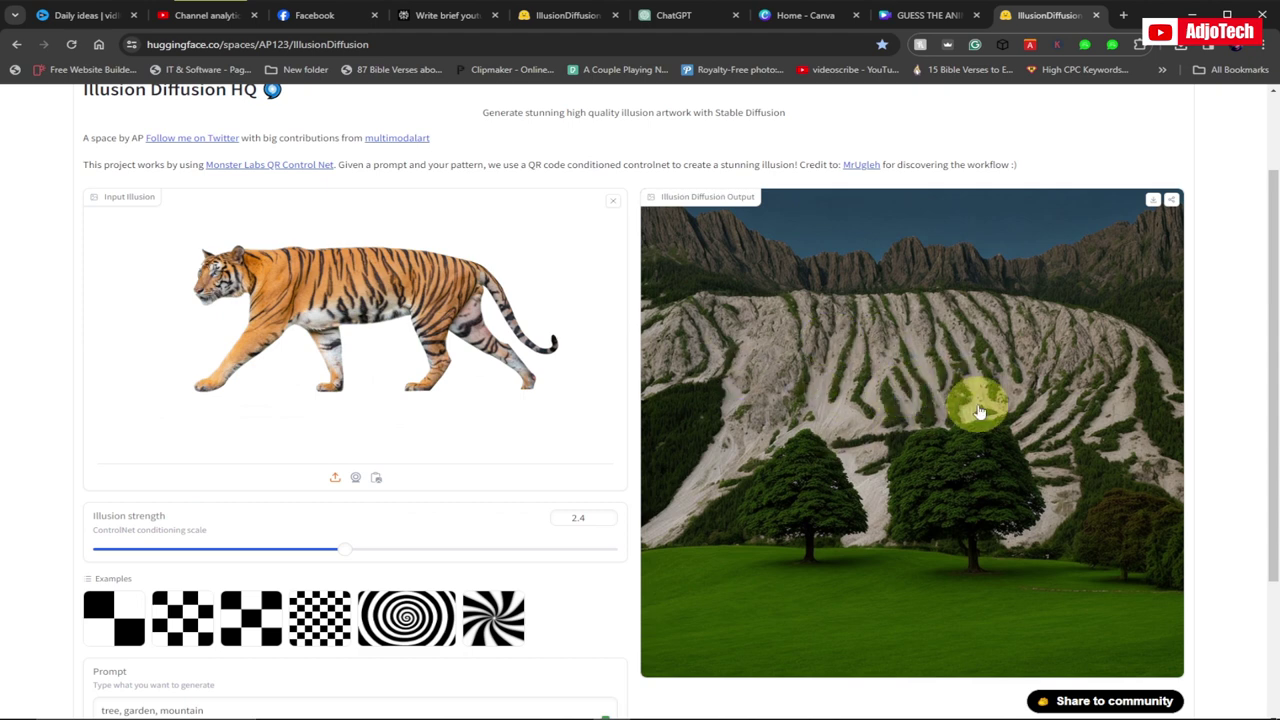
Download the output as image (27).png, preview it in Picasa, then close the viewer
left_click(1155, 203)
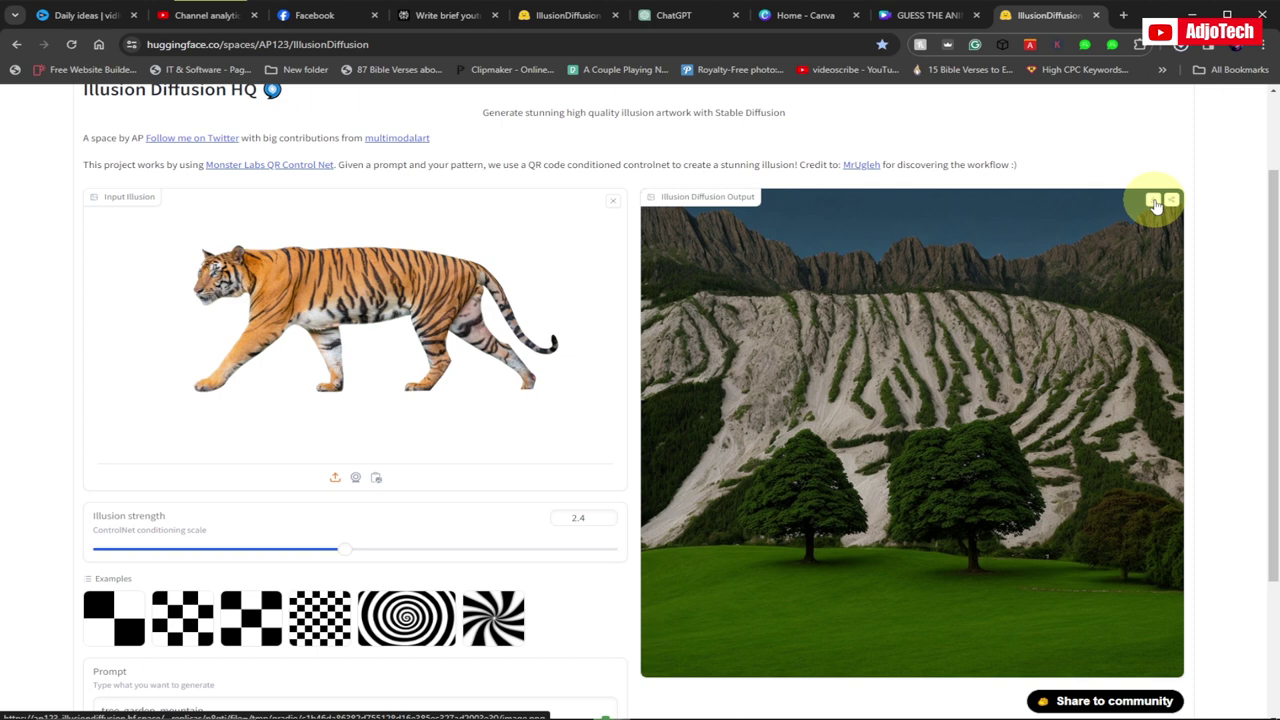
left_click(1154, 202)
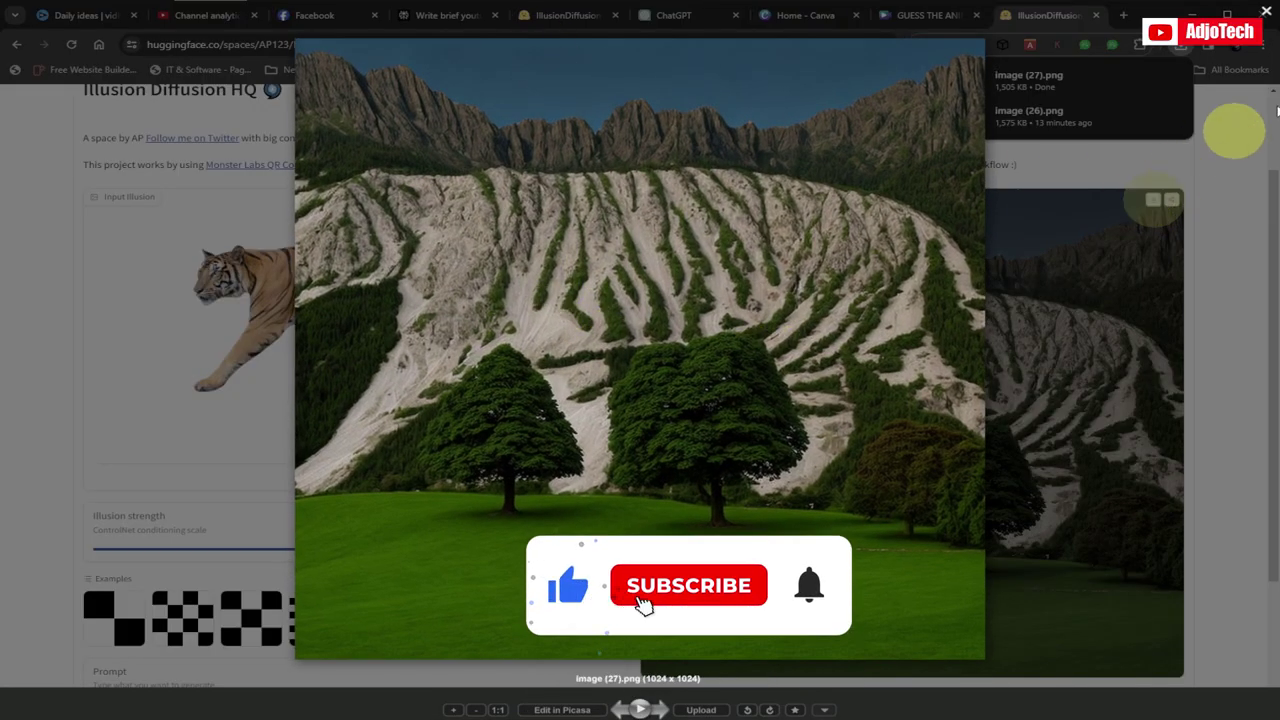
left_click(1266, 14)
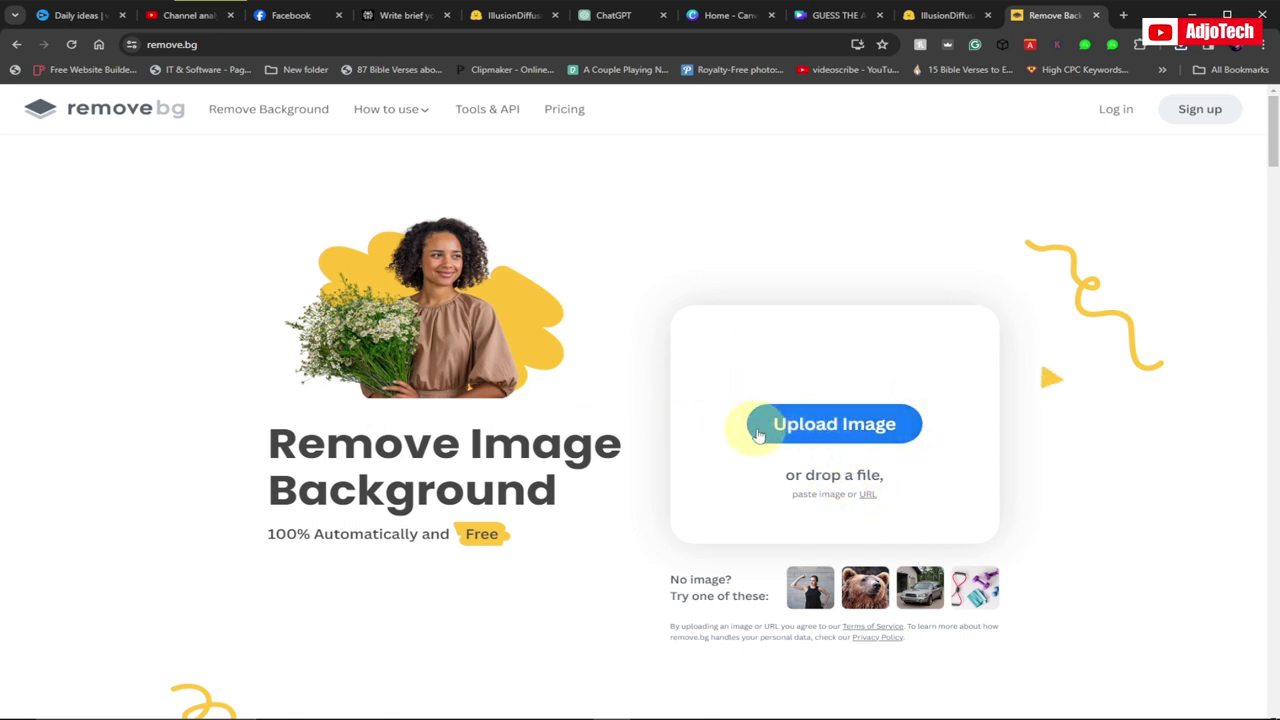
Back on the IllusionDiffusion tab, upload the halved papaya image from Downloads as input
left_click(943, 15)
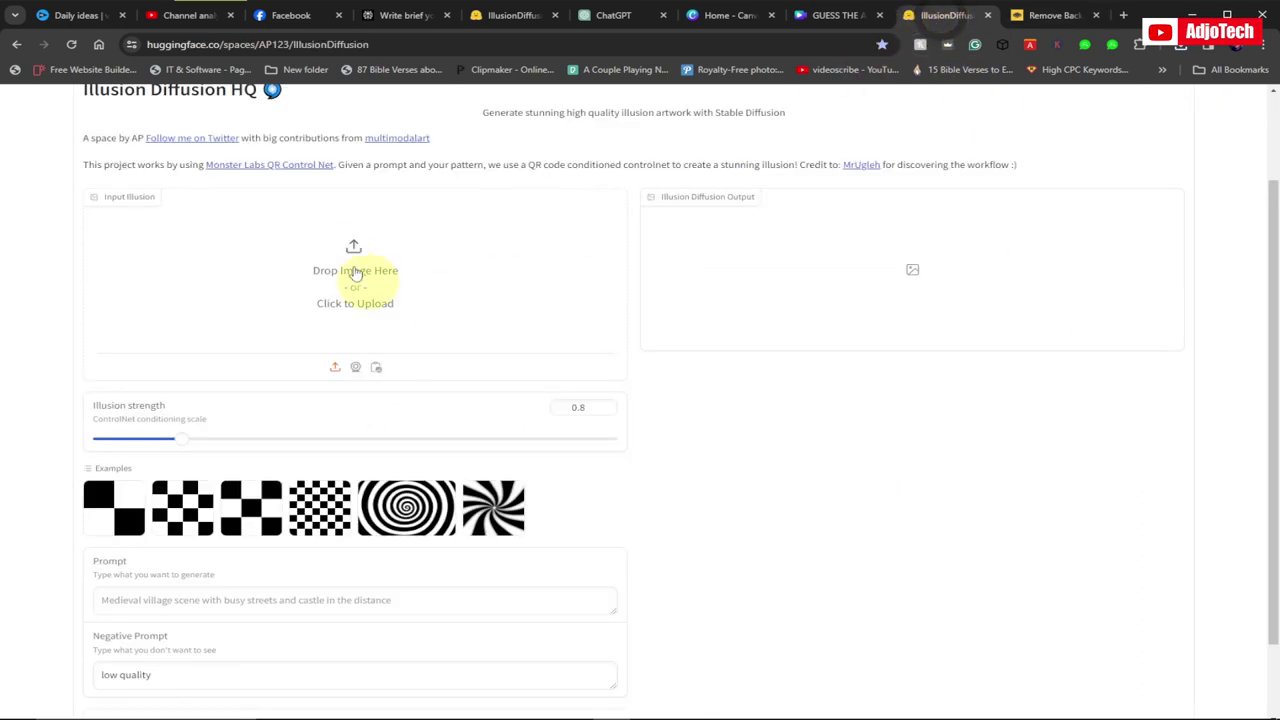
scroll(171, 297, "up", 1)
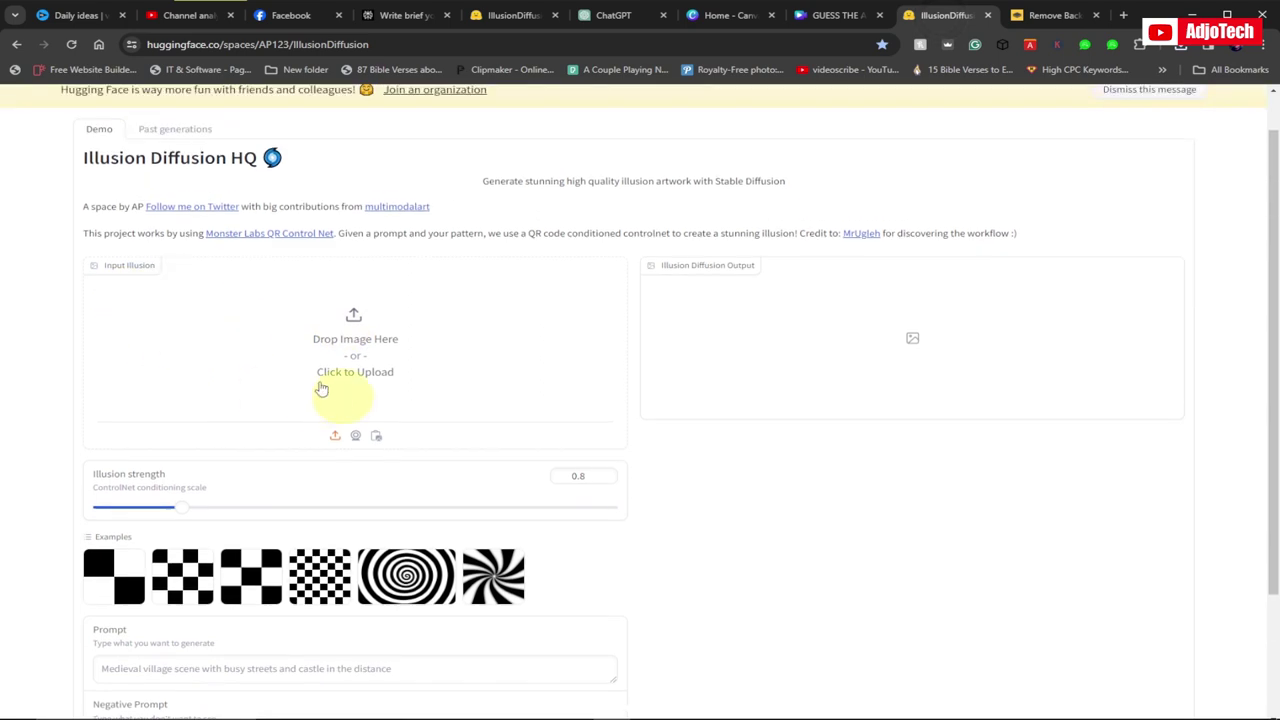
left_click(350, 323)
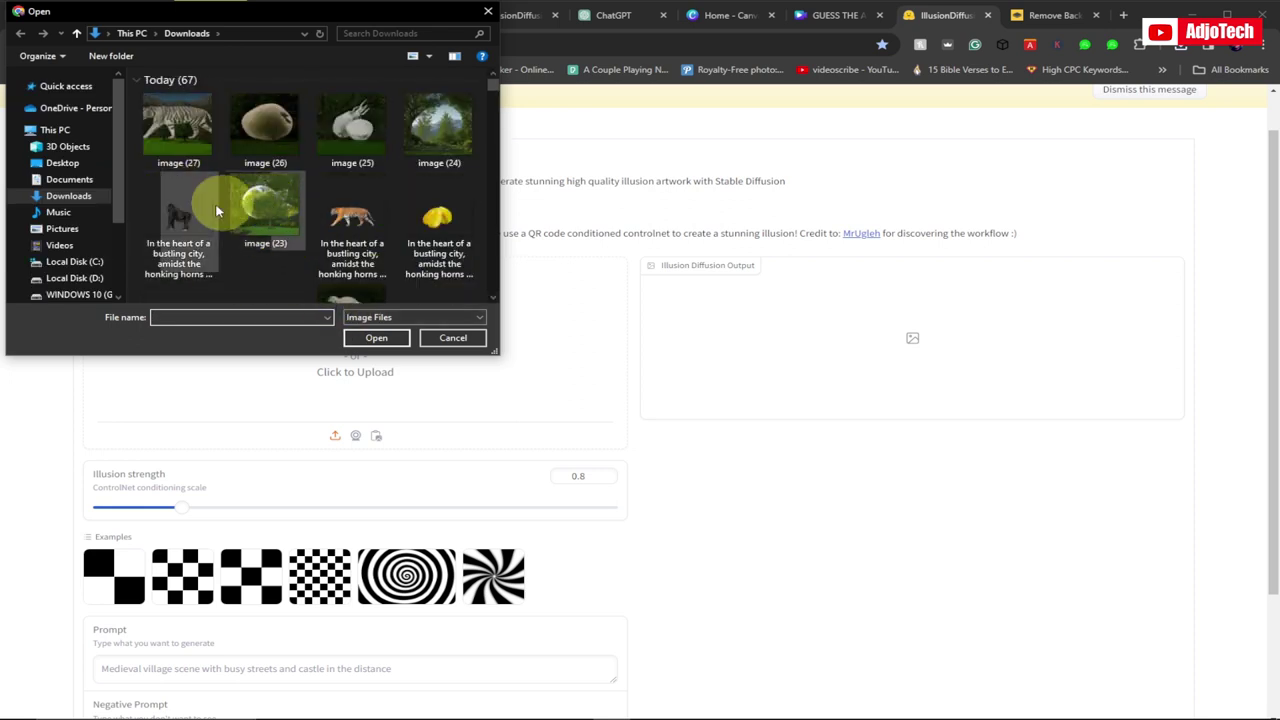
scroll(215, 237, "down", 1)
scroll(279, 237, "down", 2)
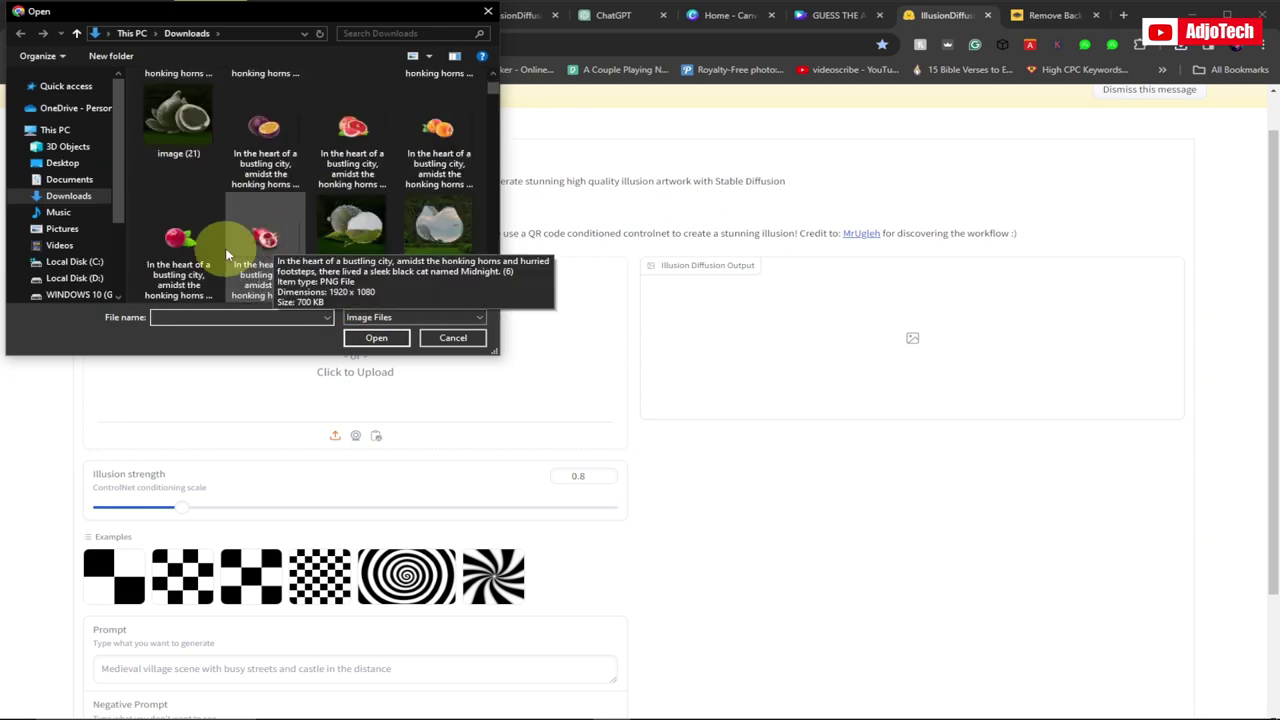
scroll(352, 237, "down", 1)
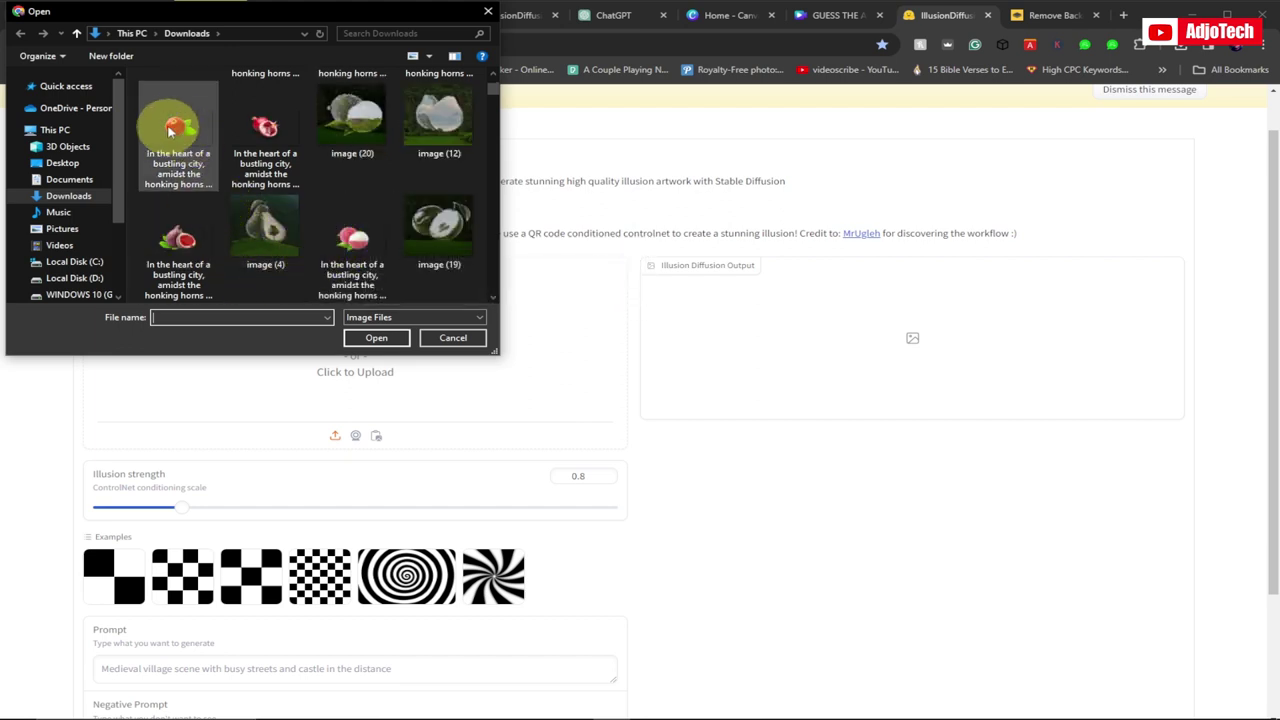
scroll(280, 240, "down", 2)
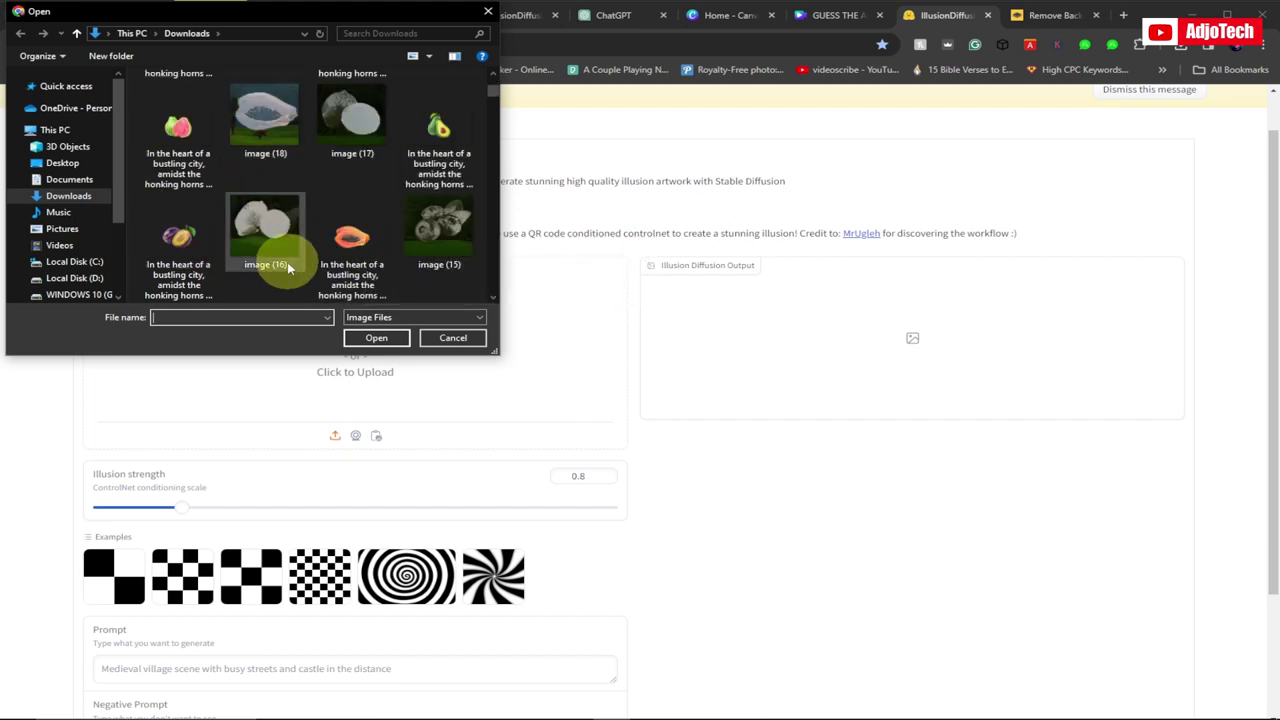
left_click(352, 245)
left_click(376, 337)
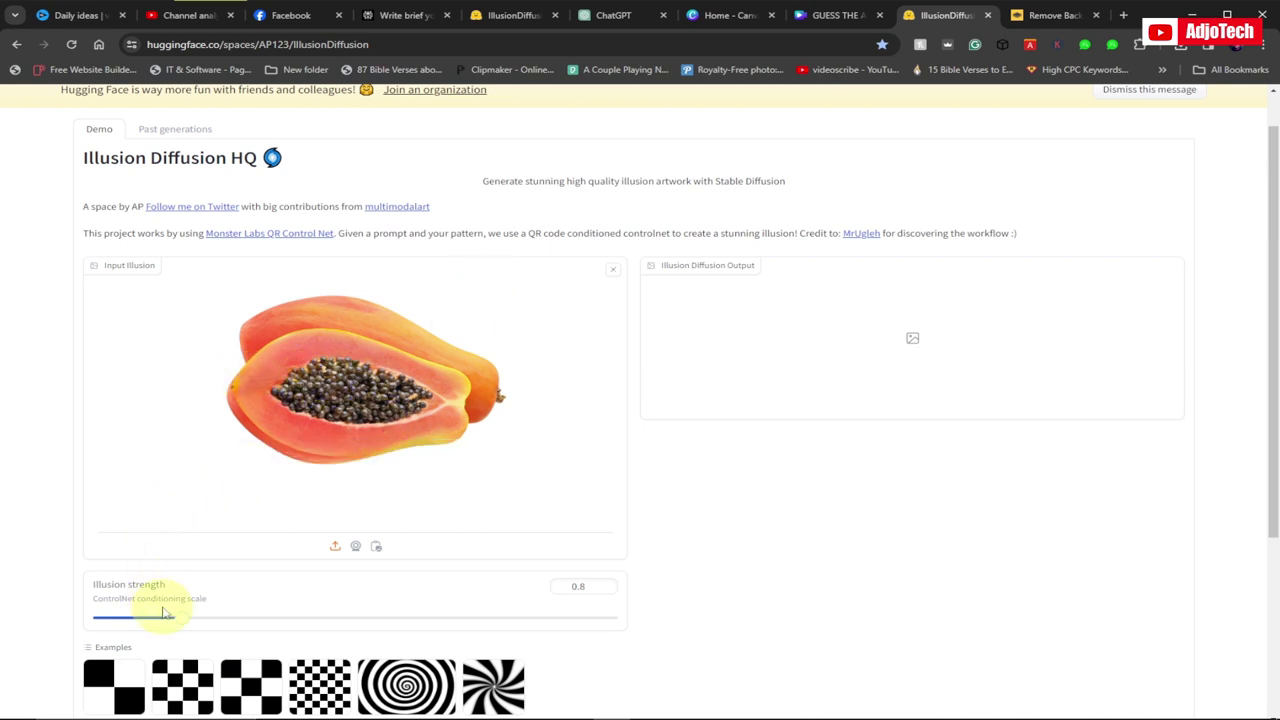
Set illusion strength to 2.67 and enter the prompt 'garden, tree'
left_click_drag(183, 623, 373, 618)
scroll(757, 597, "down", 3)
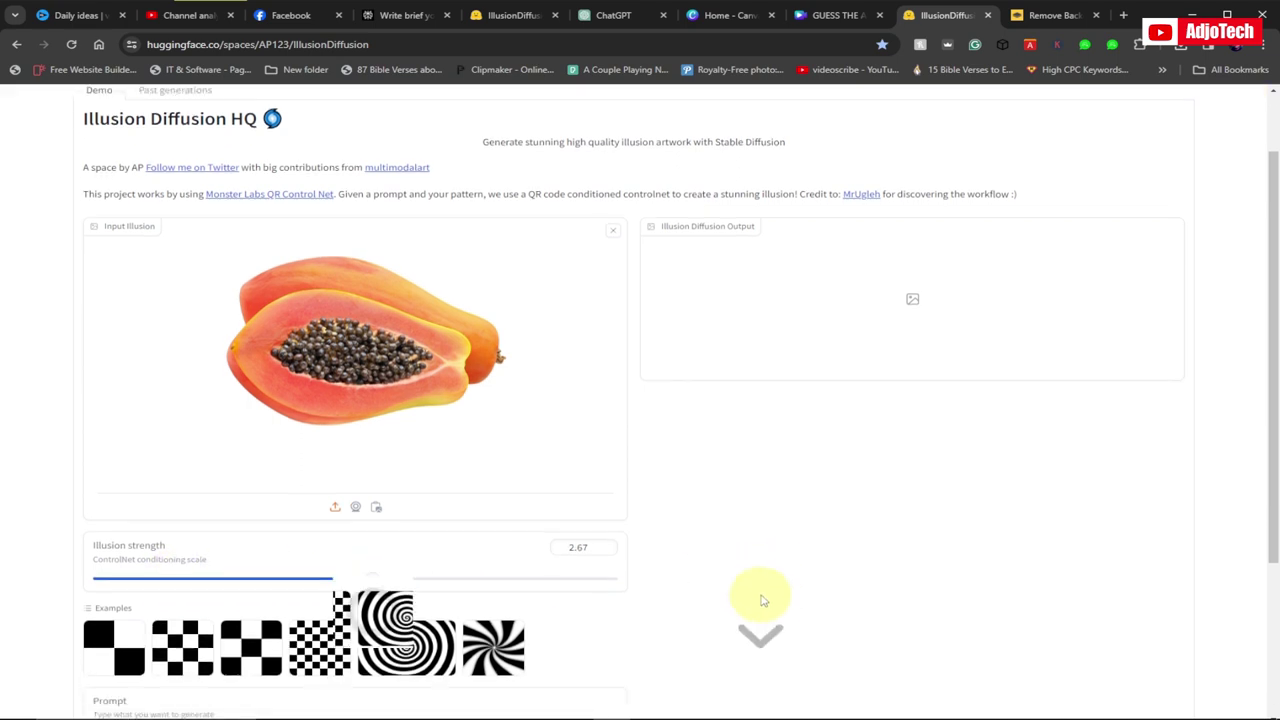
left_click(110, 503)
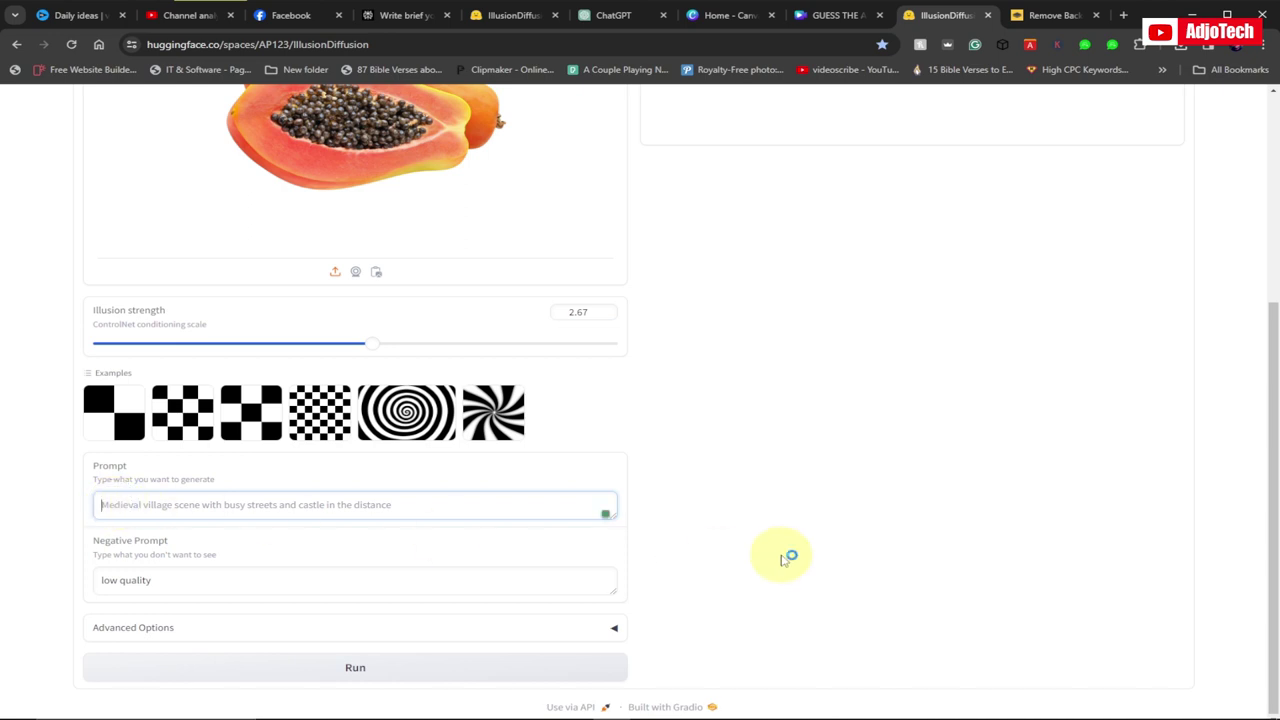
type("garden, tree")
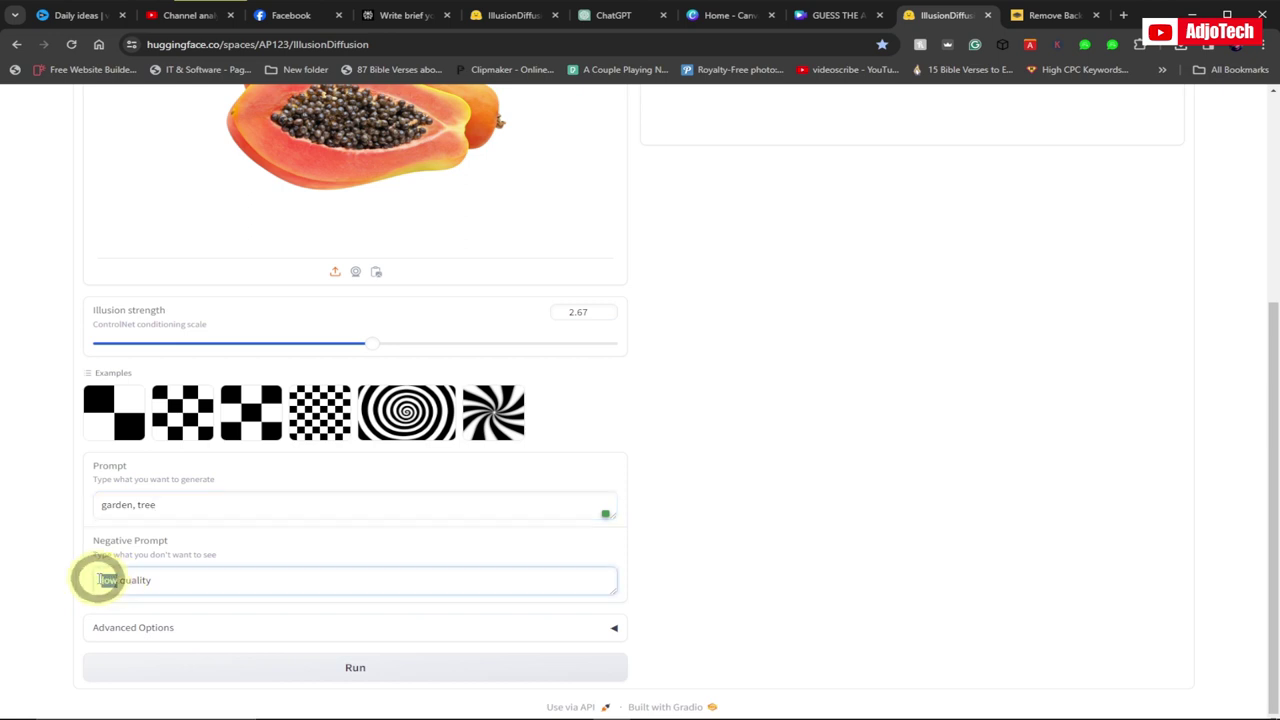
Change the negative prompt to 'high quality' and start the generation
double_click(98, 580)
key("BackSpace")
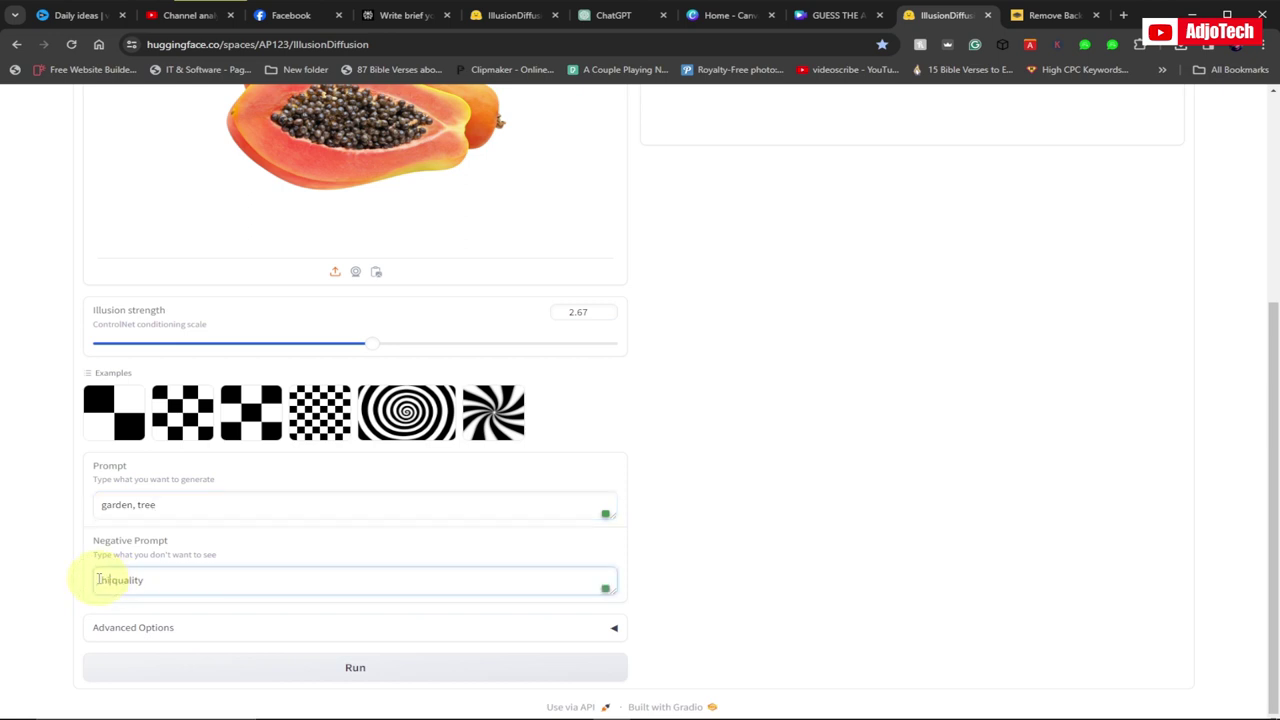
type("high")
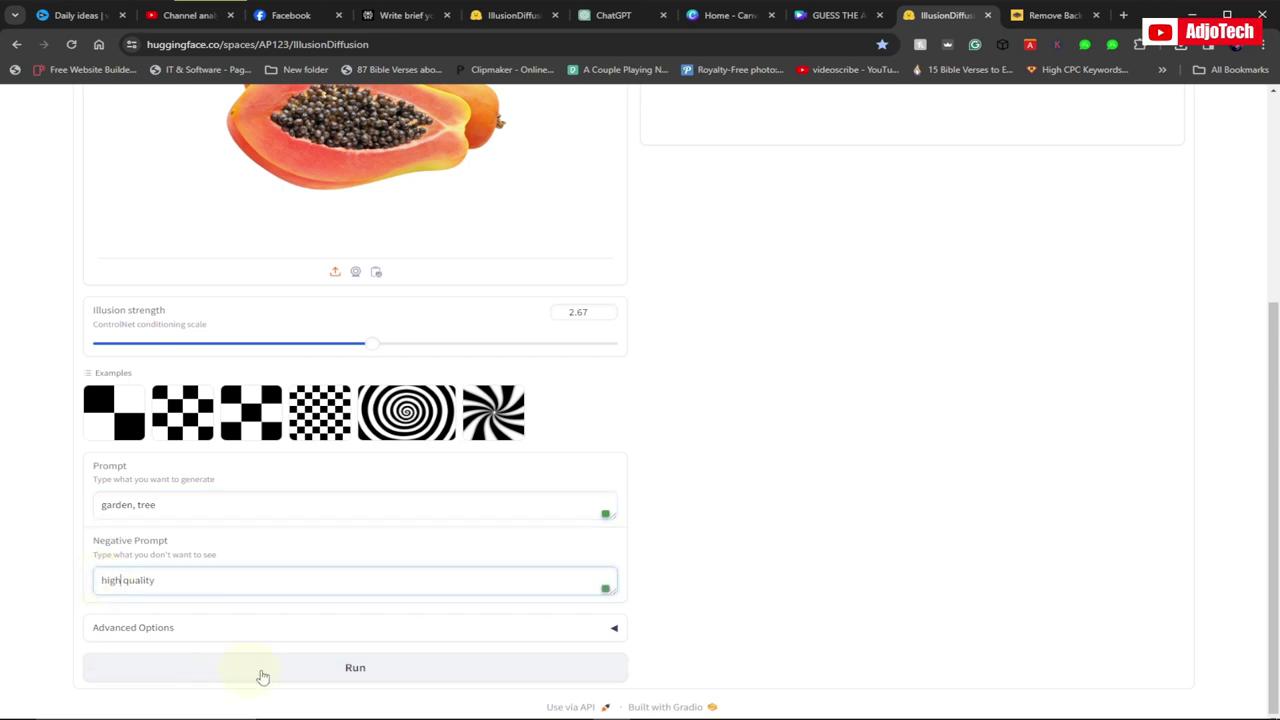
left_click(334, 670)
View the output: a pale papaya-shaped clearing with a leafy tree, ringed by dark forest
scroll(822, 566, "up", 3)
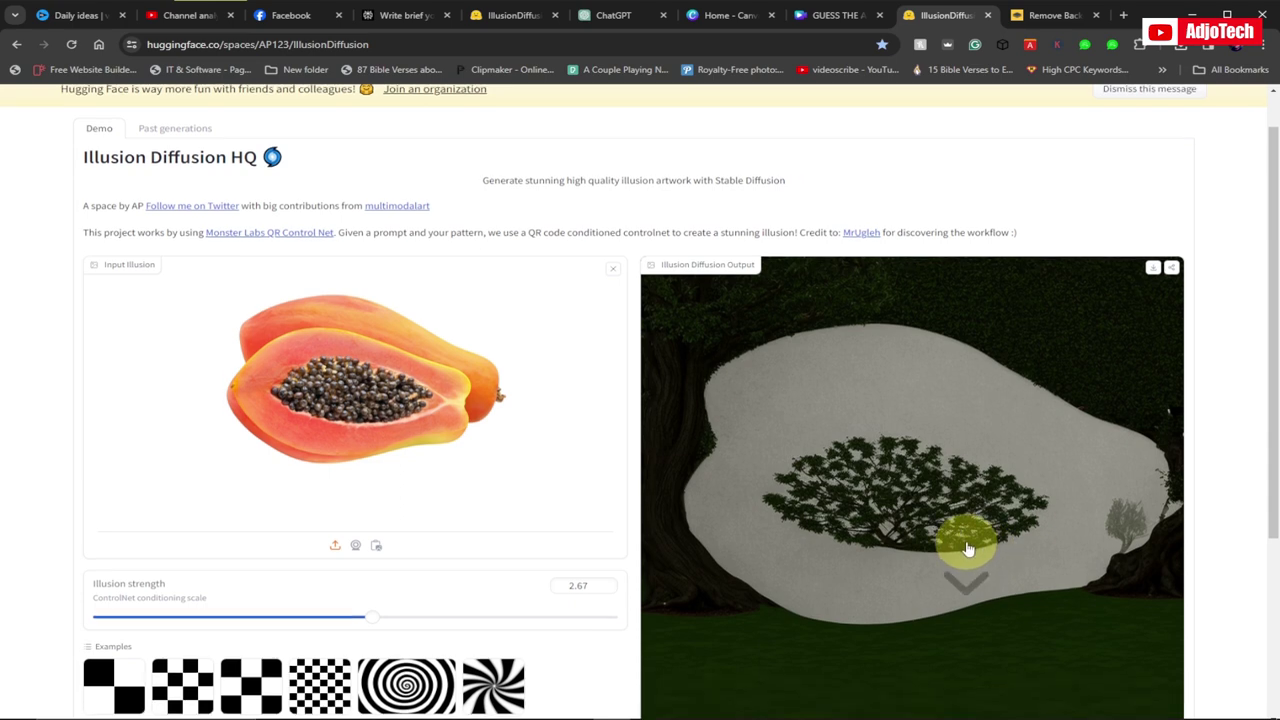
scroll(966, 540, "down", 1)
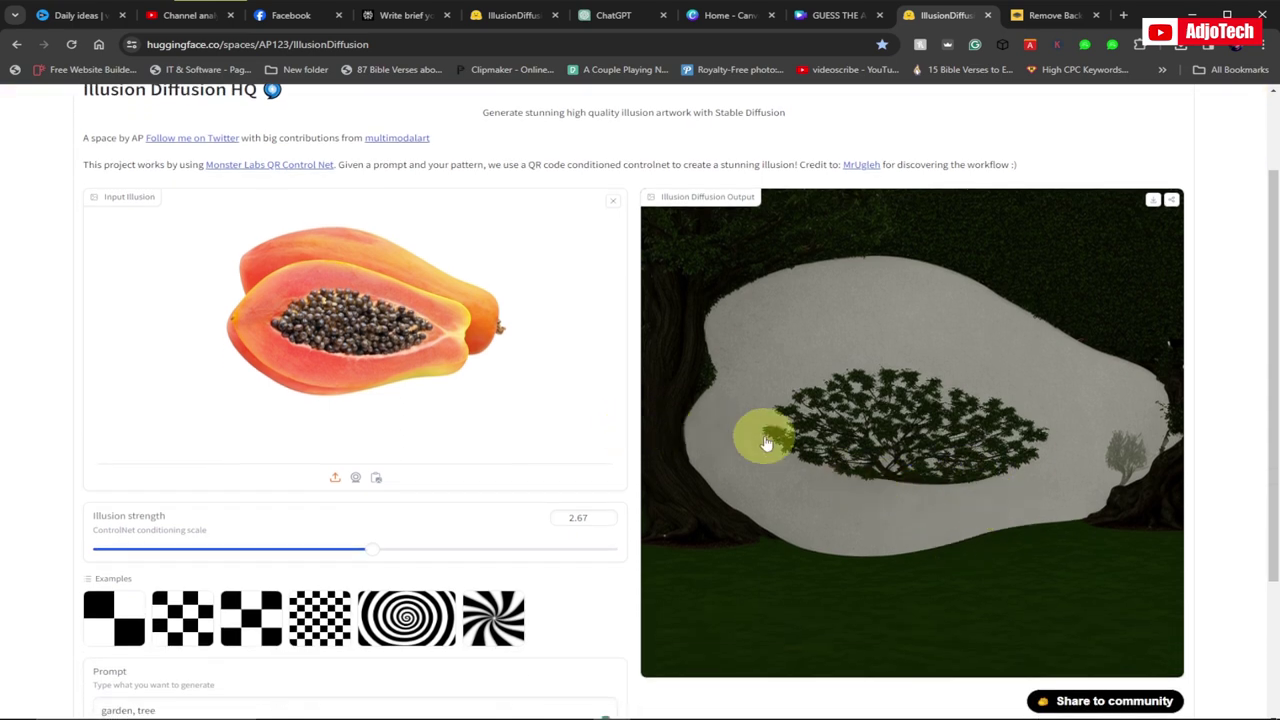